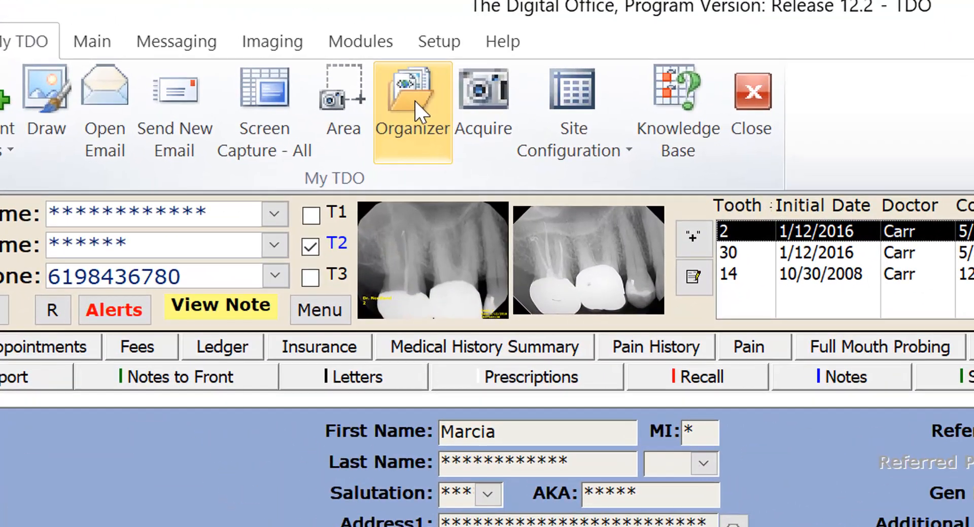
Step: Open the image Organizer and show all images of the current patient
left_click(416, 109)
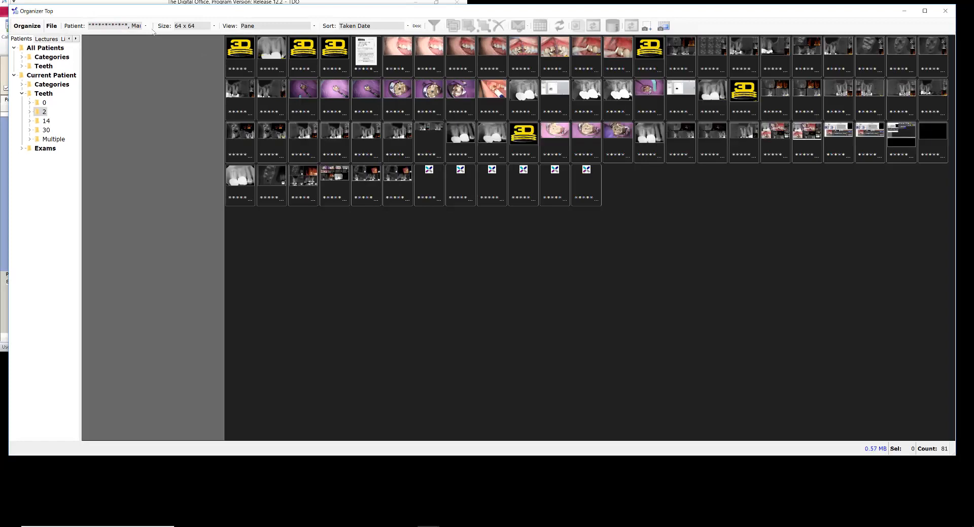
left_click(60, 76)
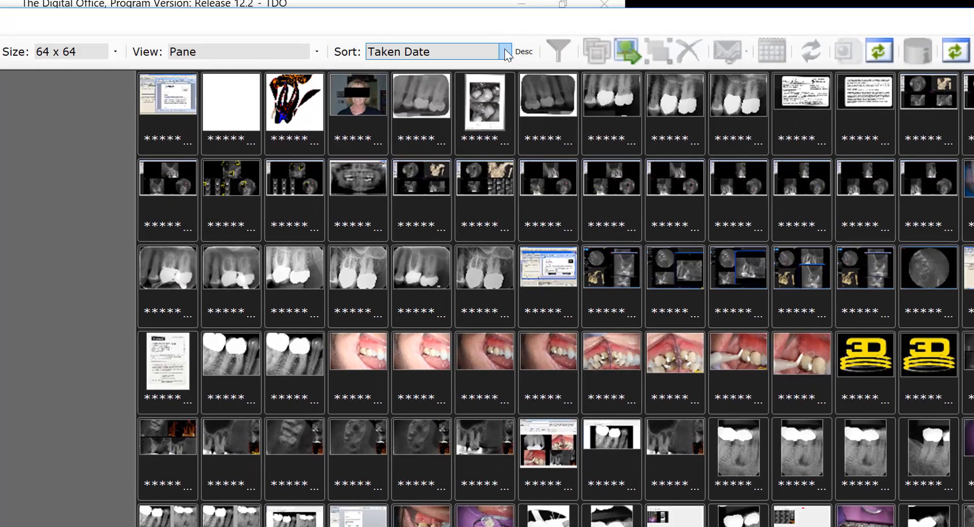
Step: Sort the images by User Defined order and show only the current patient's tooth 2 images
left_click(500, 50)
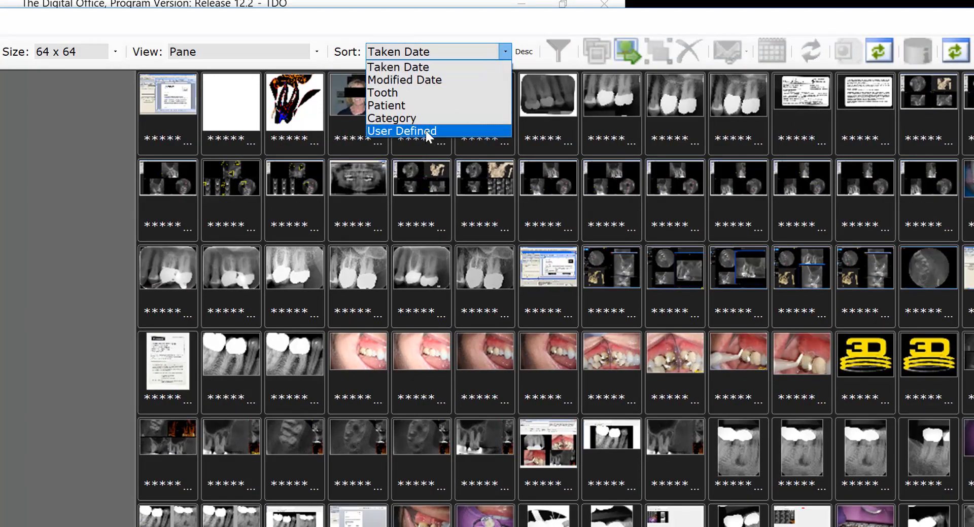
left_click(425, 130)
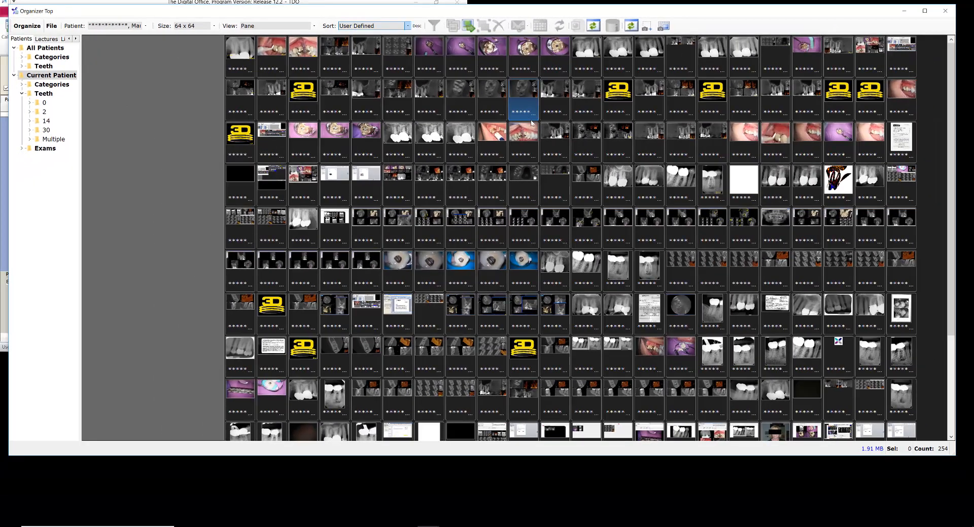
left_click(51, 113)
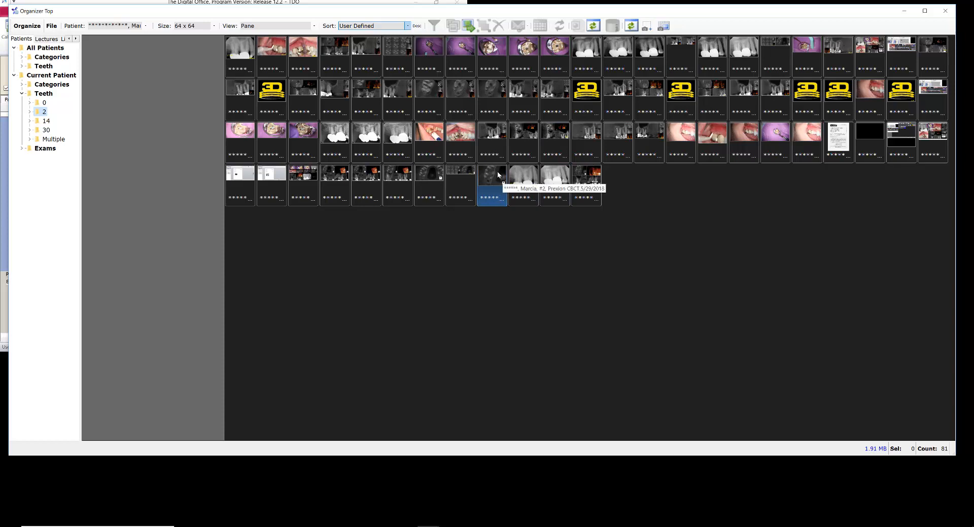
Step: Select the first 18 tooth 2 images as one range and publish them as a new collage
left_click(244, 68)
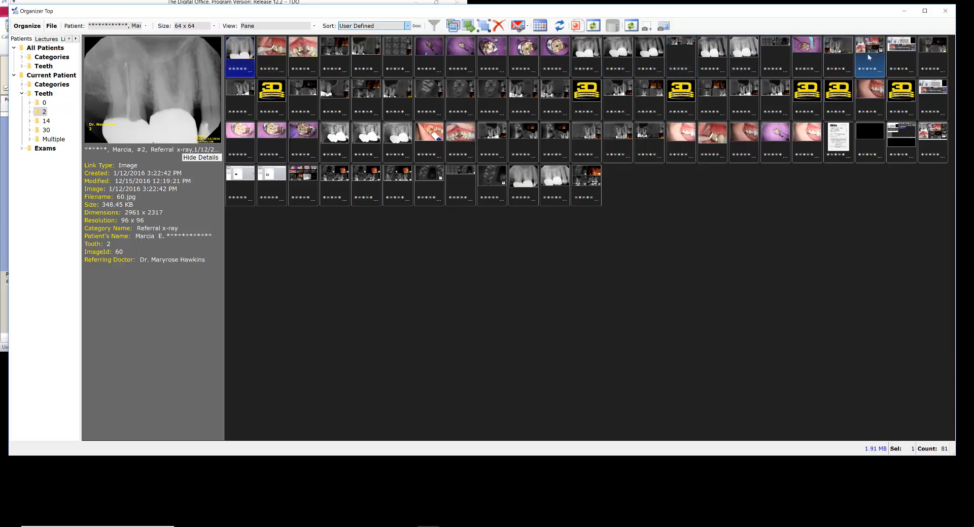
left_click(784, 59, "shift")
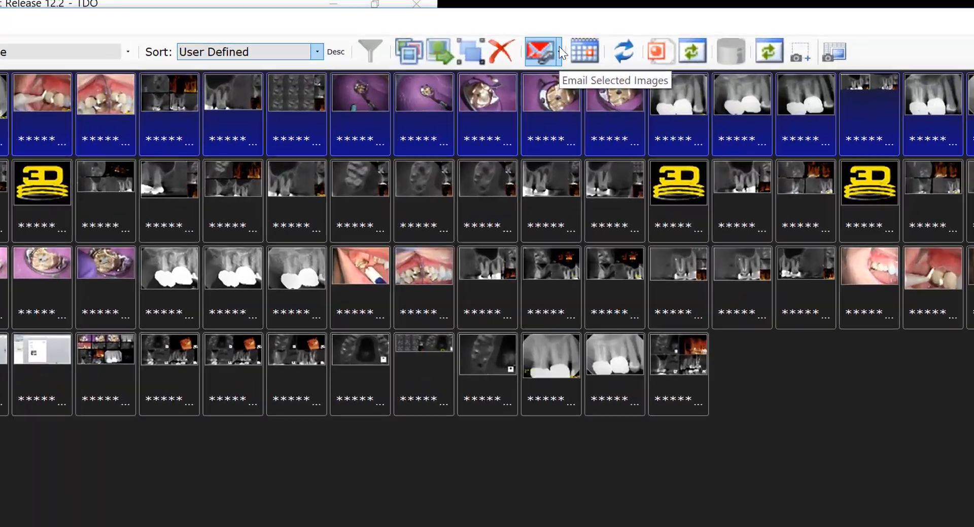
left_click(561, 51)
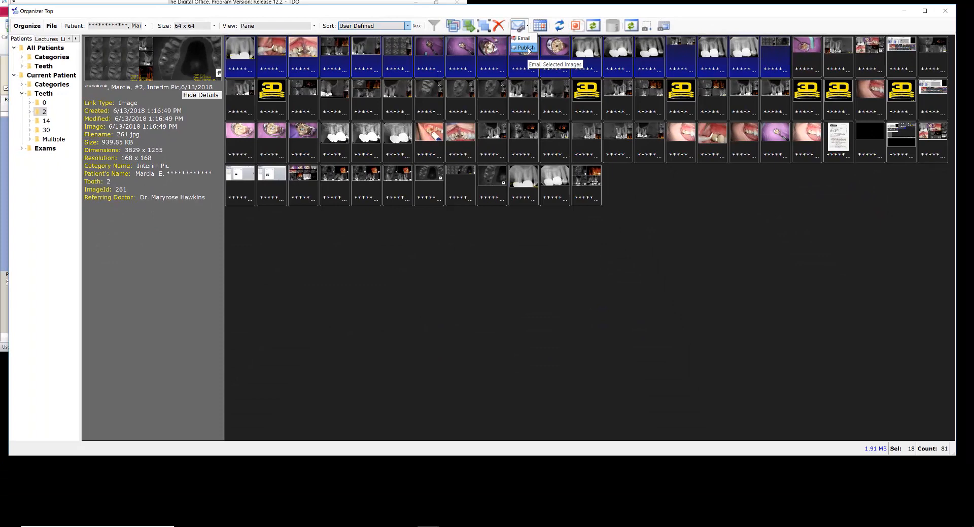
left_click(526, 47)
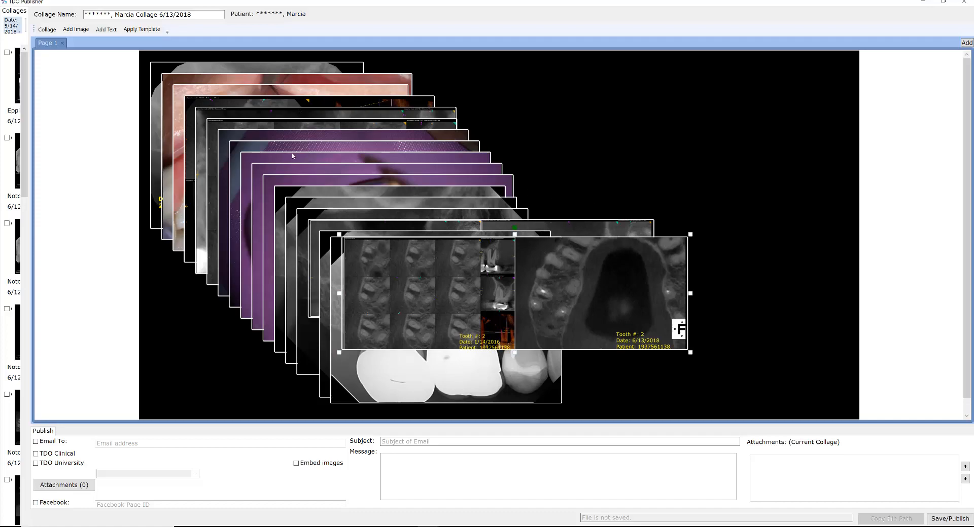
Step: Set the collage size to HD (1920 x 1024)
left_click(47, 29)
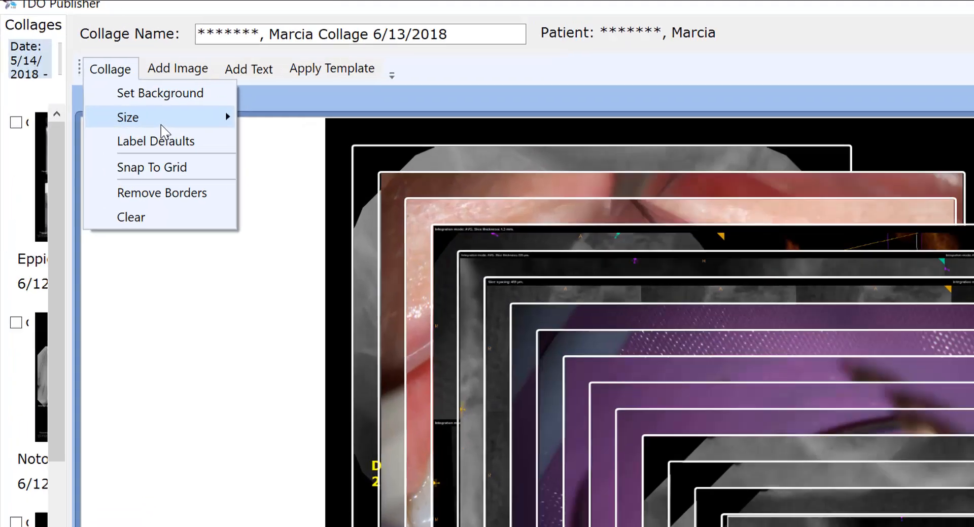
mouse_move(162, 125)
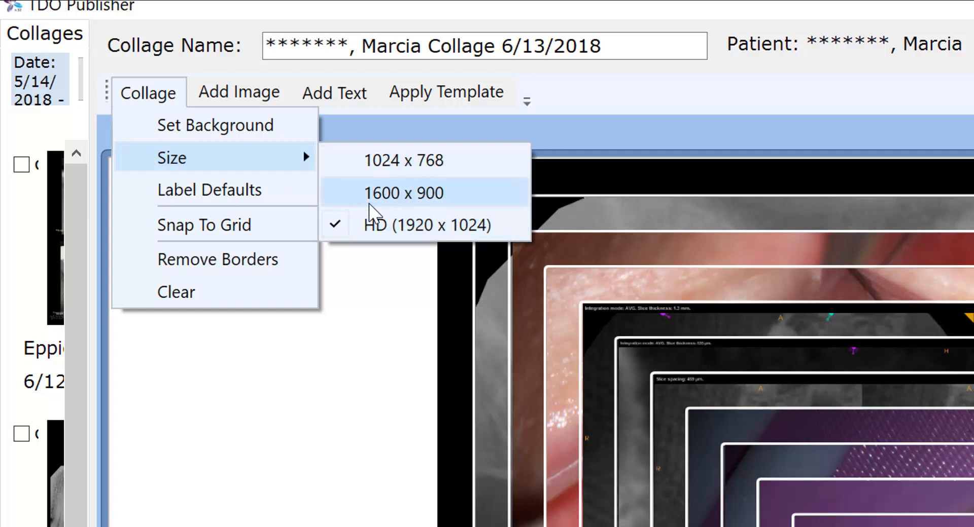
left_click(415, 224)
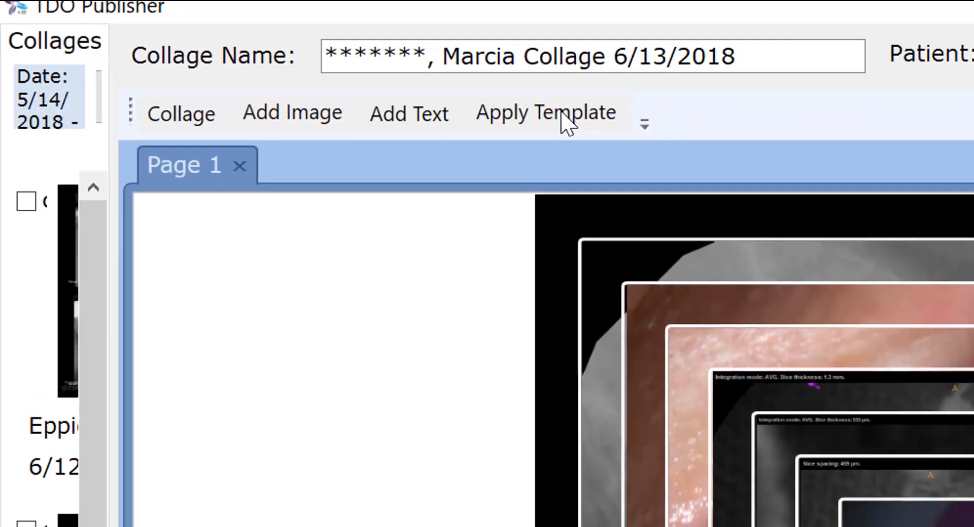
Step: Apply the 3 Vertical template to the current page and the rest of the collage pages
left_click(146, 31)
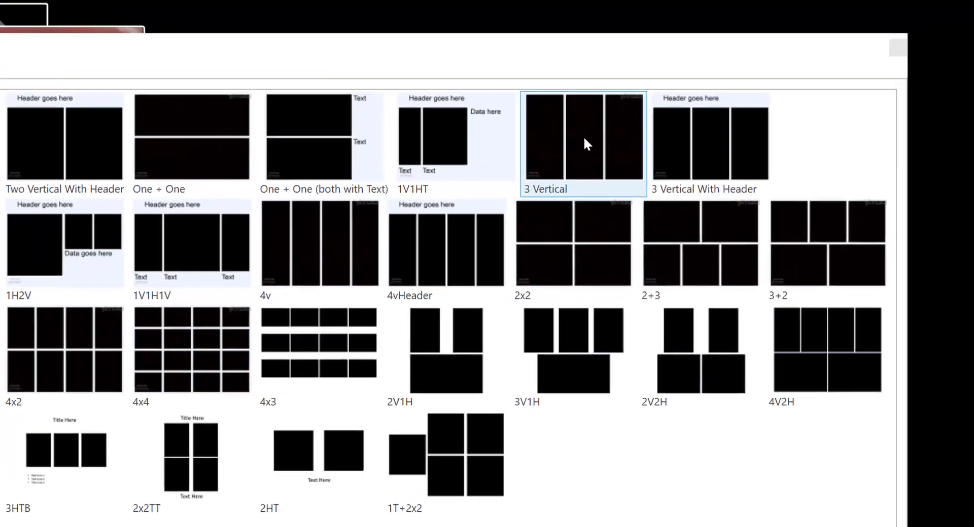
double_click(580, 143)
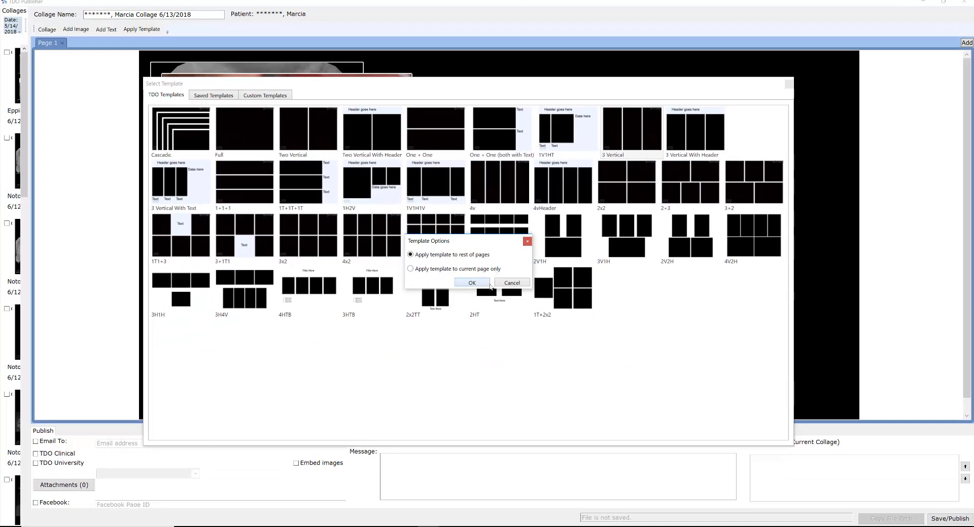
left_click(484, 285)
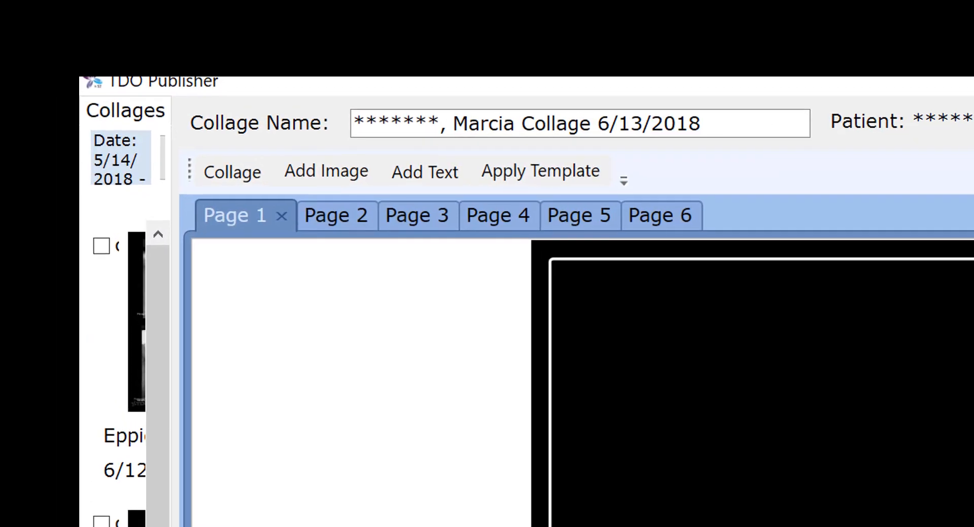
Step: Review the image layout on collage pages 2 to 6, then return to page 1
left_click(342, 216)
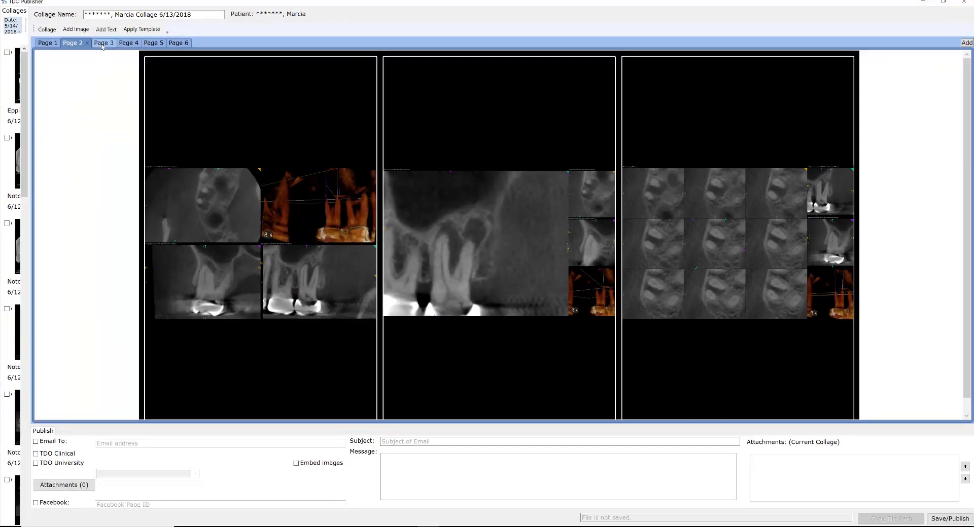
left_click(101, 44)
left_click(130, 45)
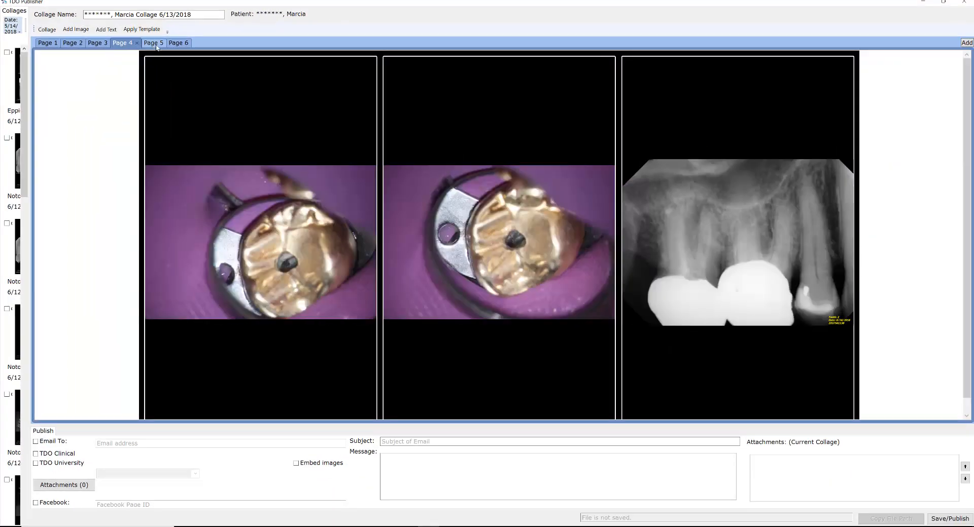
left_click(154, 44)
left_click(178, 44)
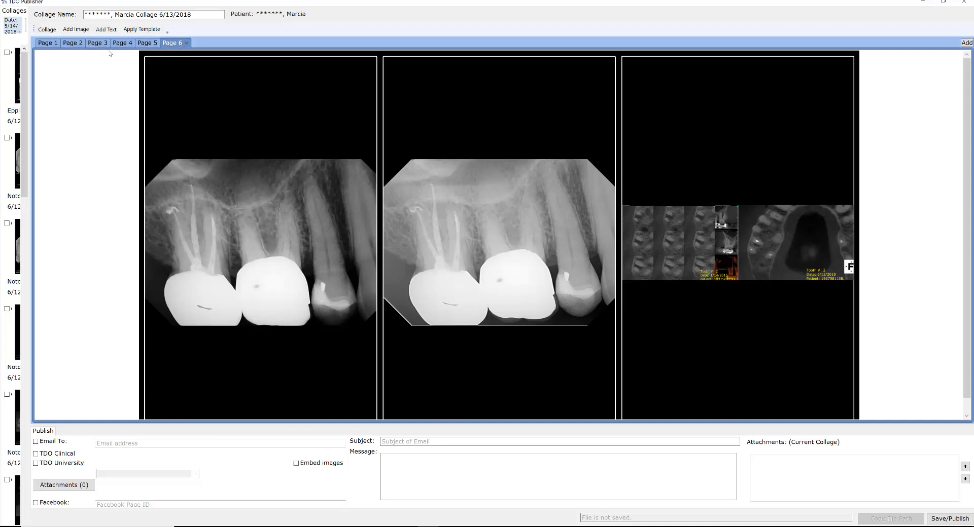
left_click(47, 44)
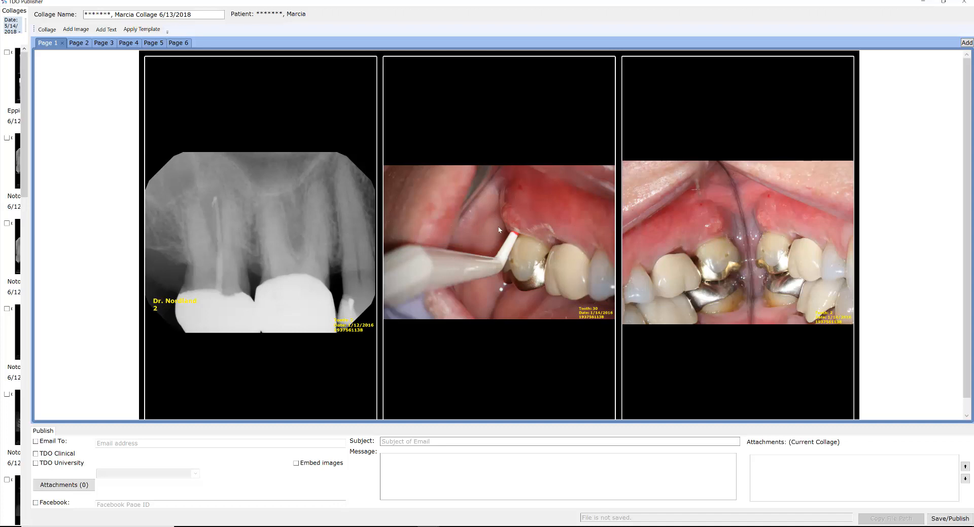
Step: Enlarge and reposition the middle photo on page 1 so the probed tooth and gum fill its frame
left_click(507, 259)
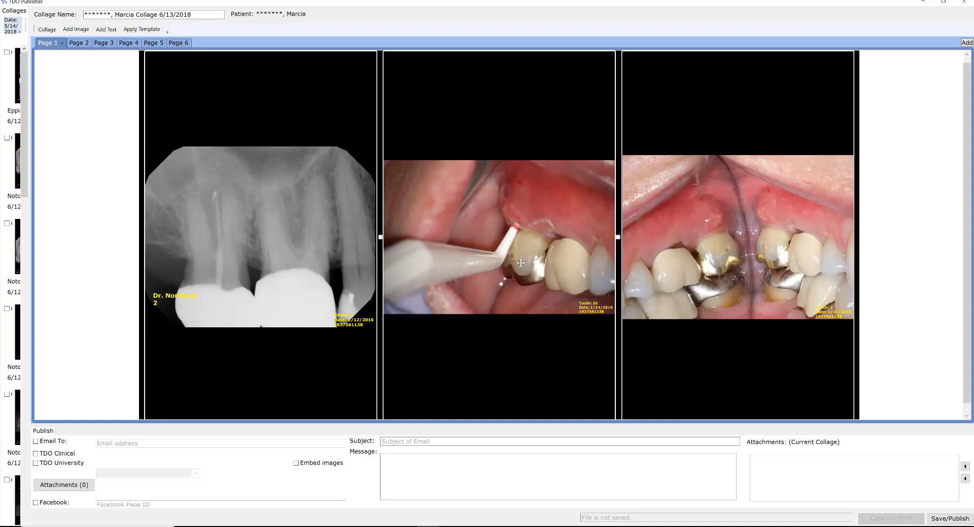
scroll(506, 262, "up", 1)
scroll(506, 263, "up", 3)
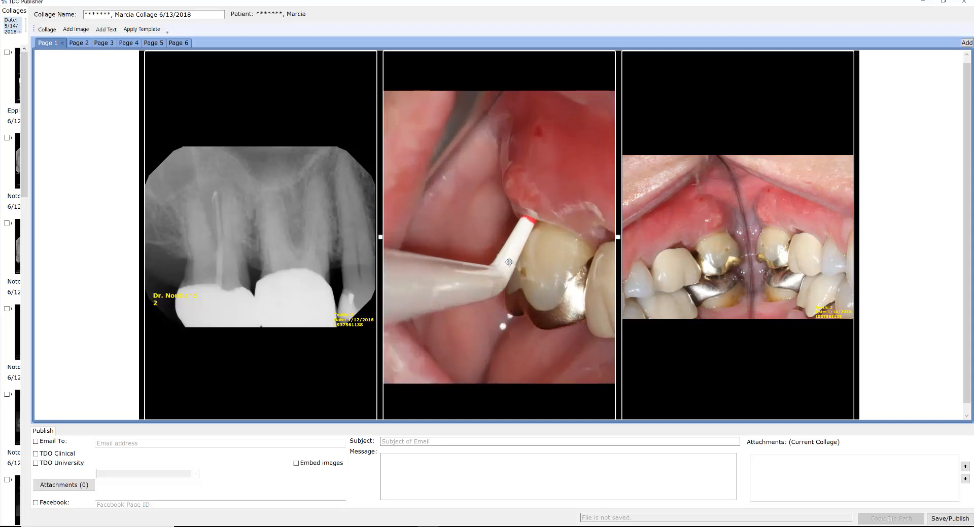
scroll(509, 262, "up", 3)
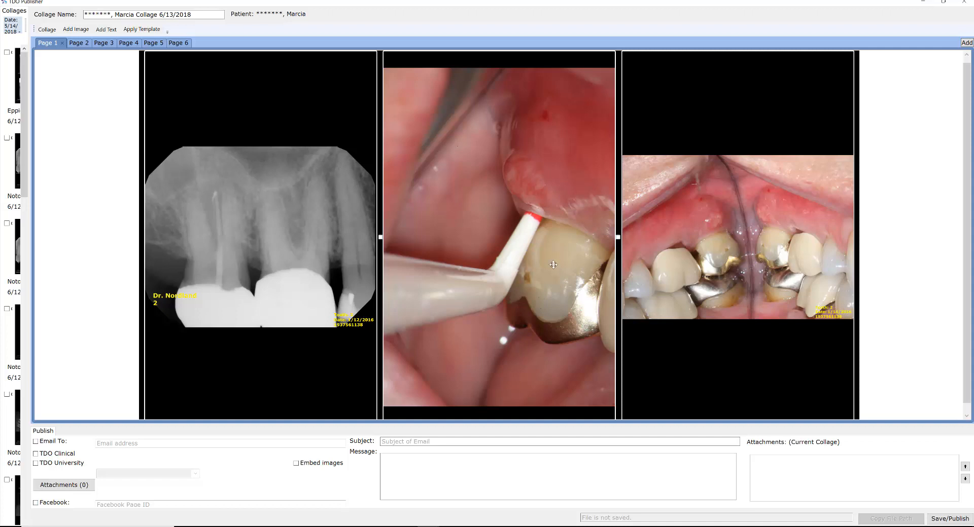
left_click_drag(554, 264, 498, 267)
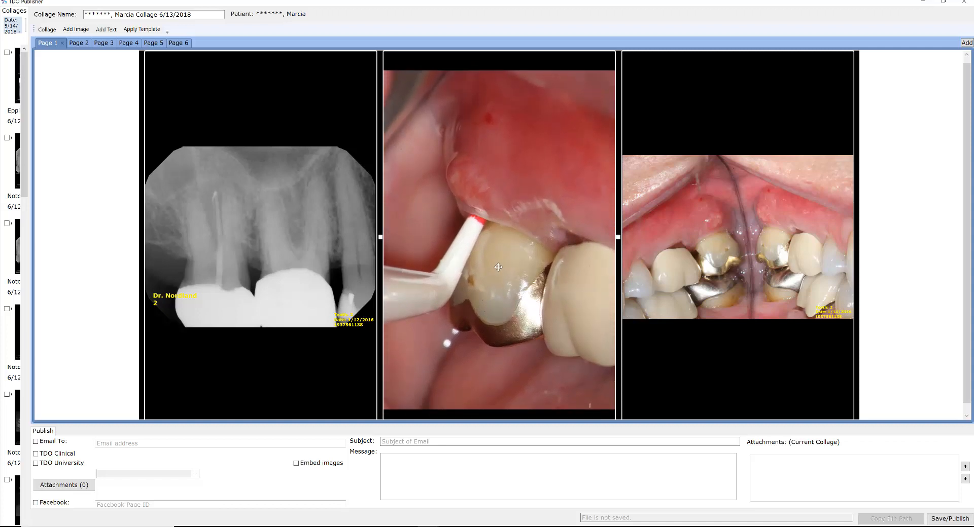
scroll(498, 267, "up", 1)
scroll(498, 267, "down", 2)
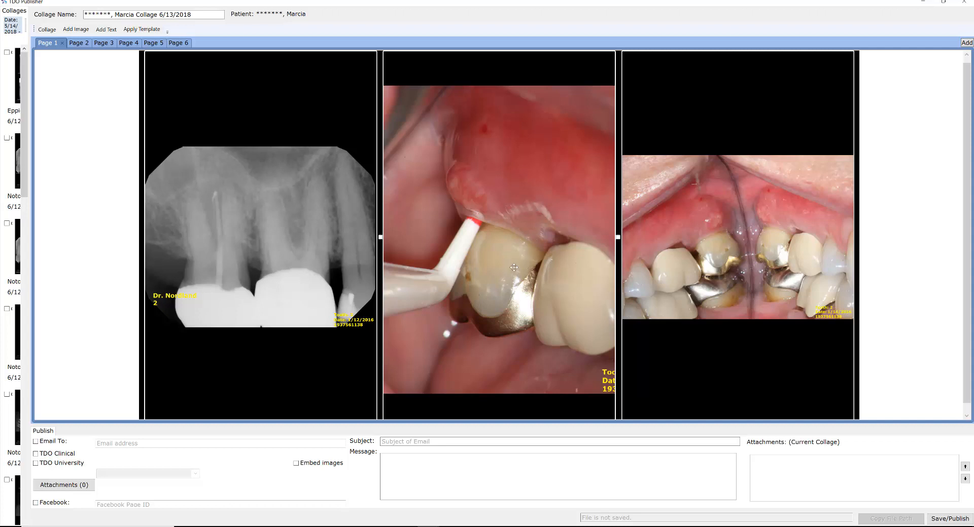
scroll(513, 267, "up", 1)
scroll(514, 267, "up", 2)
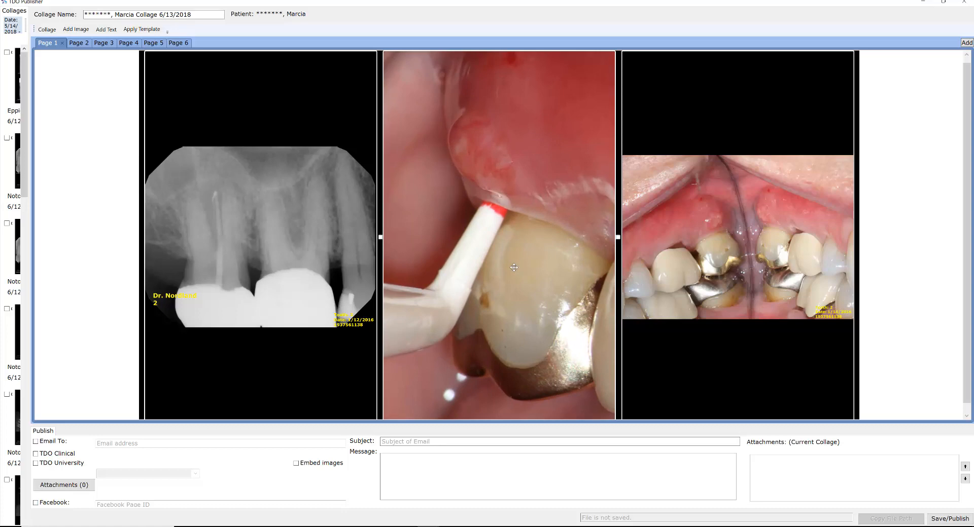
scroll(514, 268, "down", 4)
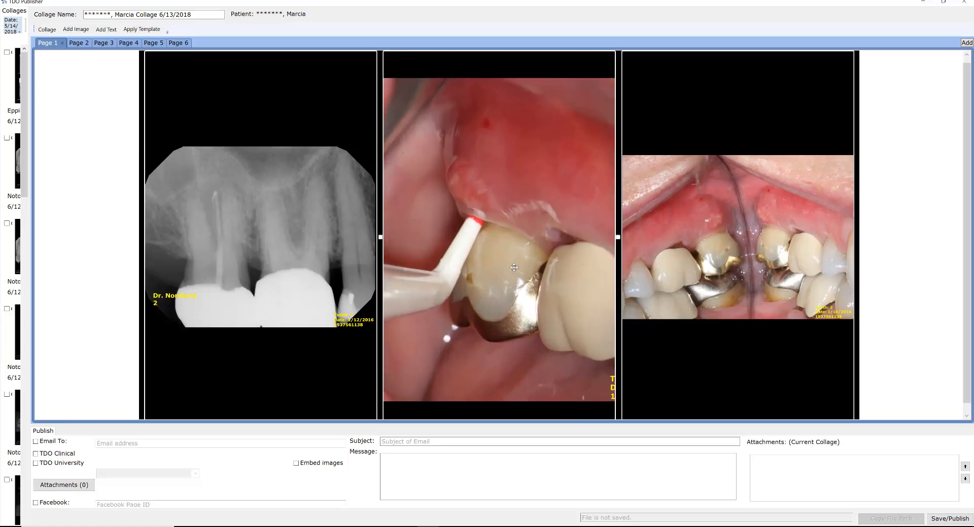
scroll(514, 268, "up", 1)
scroll(528, 277, "up", 2)
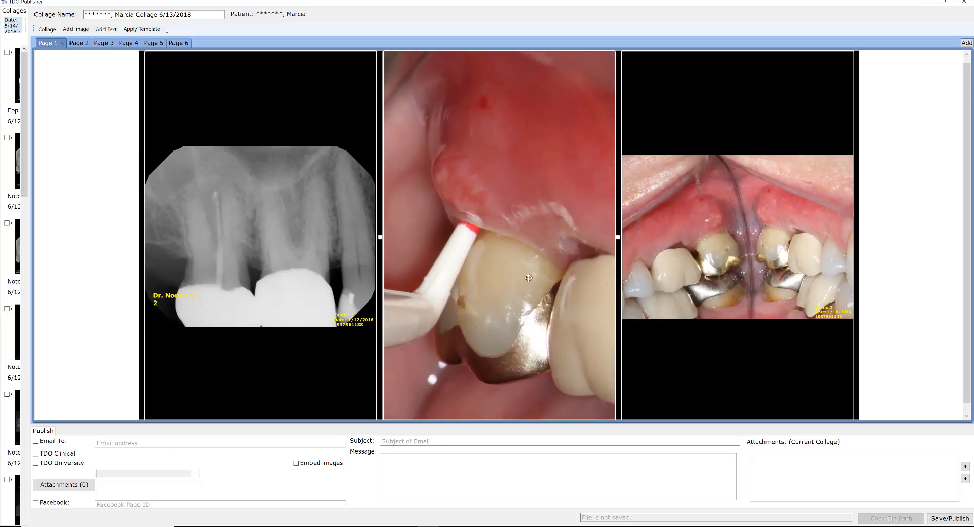
mouse_move(528, 278)
left_mouse_down()
mouse_move(544, 288)
mouse_move(551, 264)
mouse_move(532, 273)
left_mouse_up()
scroll(531, 269, "down", 2)
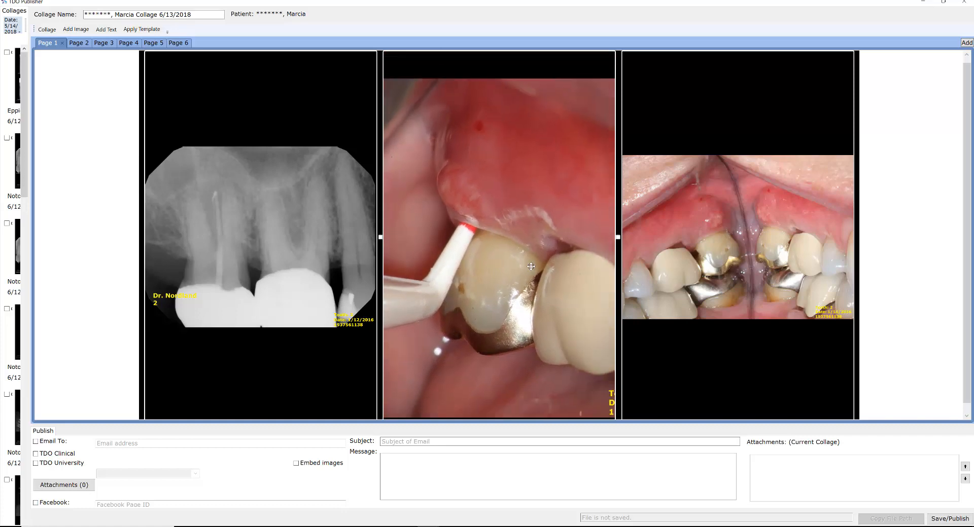
scroll(531, 266, "up", 3)
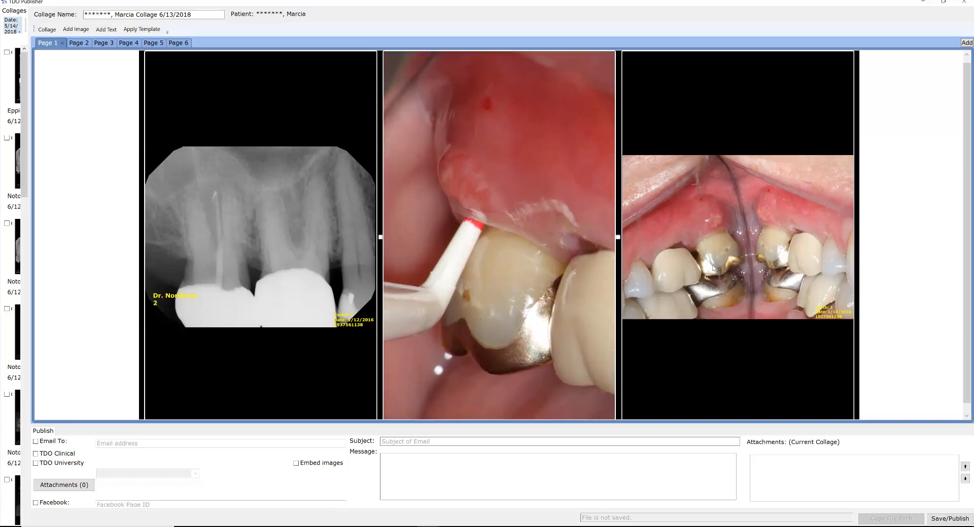
Step: Enlarge the mirror photo in the third frame of page 1 and center it on the gold-crowned tooth and swollen gum
left_click(727, 263)
scroll(760, 264, "up", 3)
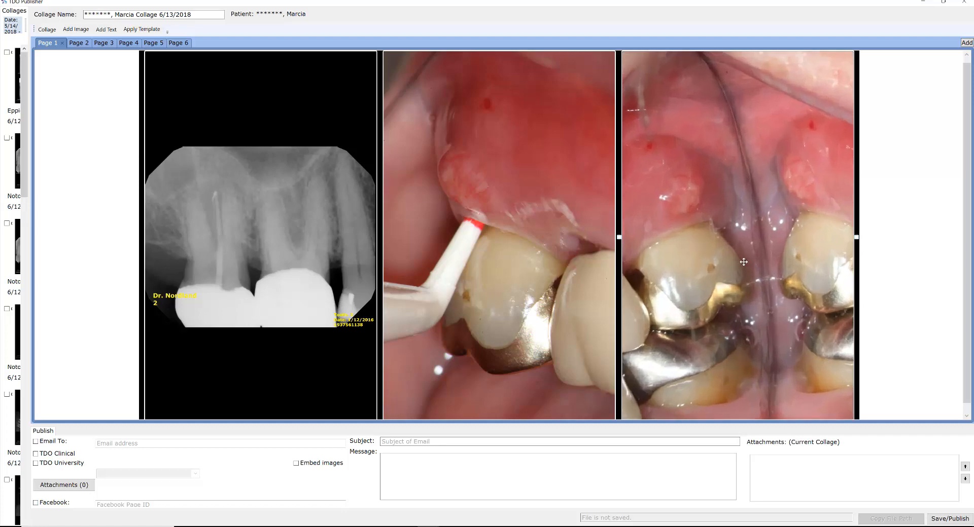
scroll(743, 262, "up", 3)
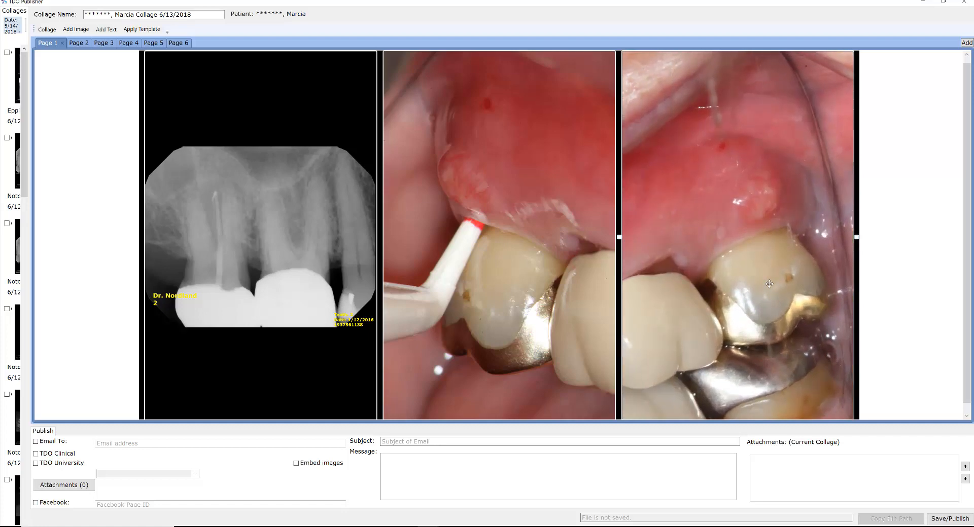
Step: Remove the white borders from the collage's image frames
left_click(218, 236)
left_click(48, 29)
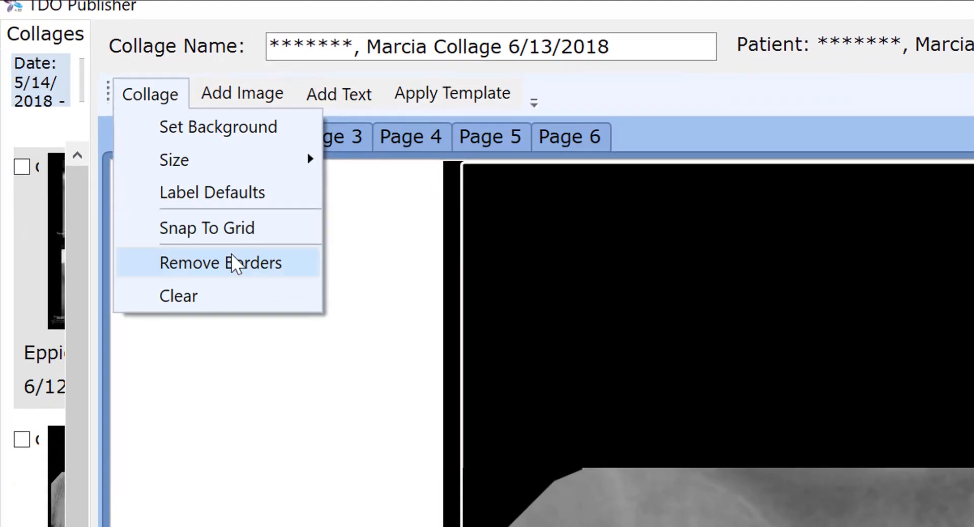
left_click(245, 266)
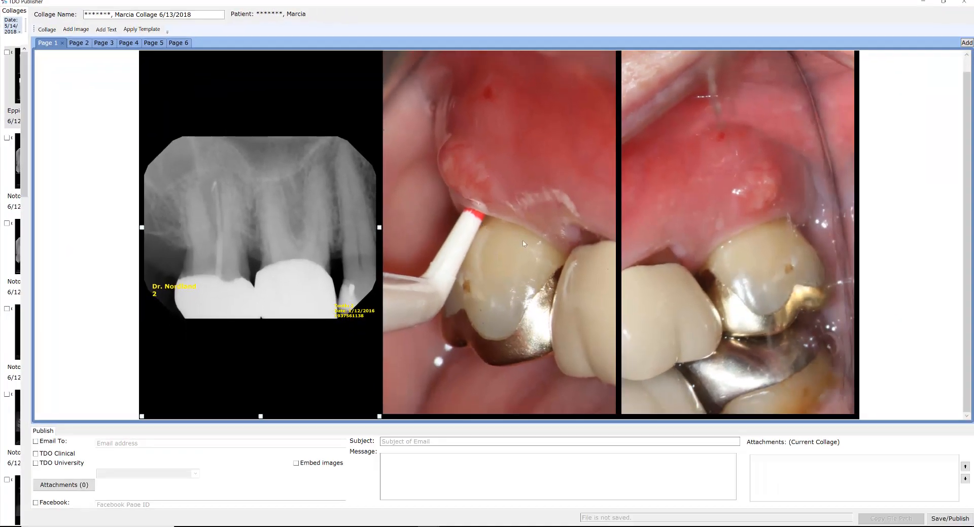
Step: Zoom out the middle photo on page 1 to show more of the neighbouring teeth
left_click(520, 237)
scroll(520, 237, "down", 5)
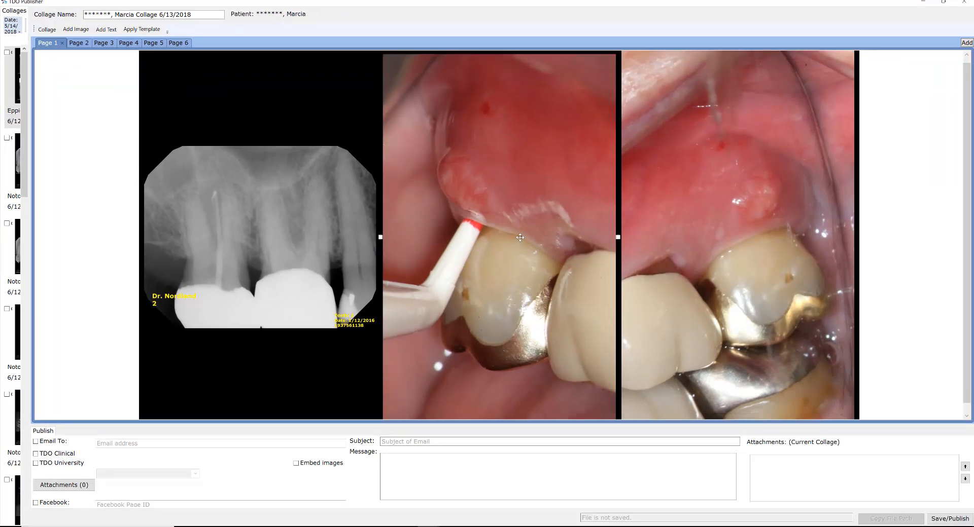
scroll(519, 237, "down", 2)
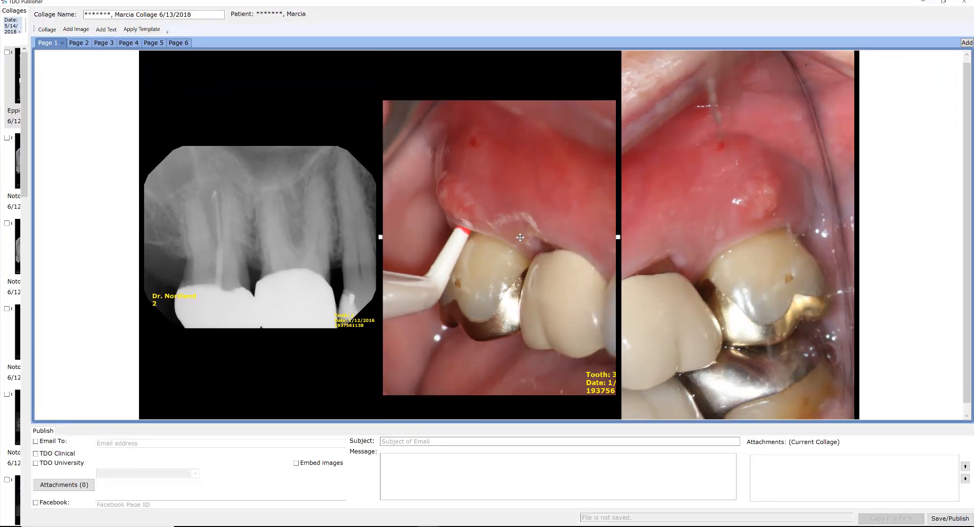
Step: Zoom out the third photo on page 1 until it matches the middle photo's height and shows more surrounding teeth
left_click(700, 226)
scroll(699, 225, "down", 5)
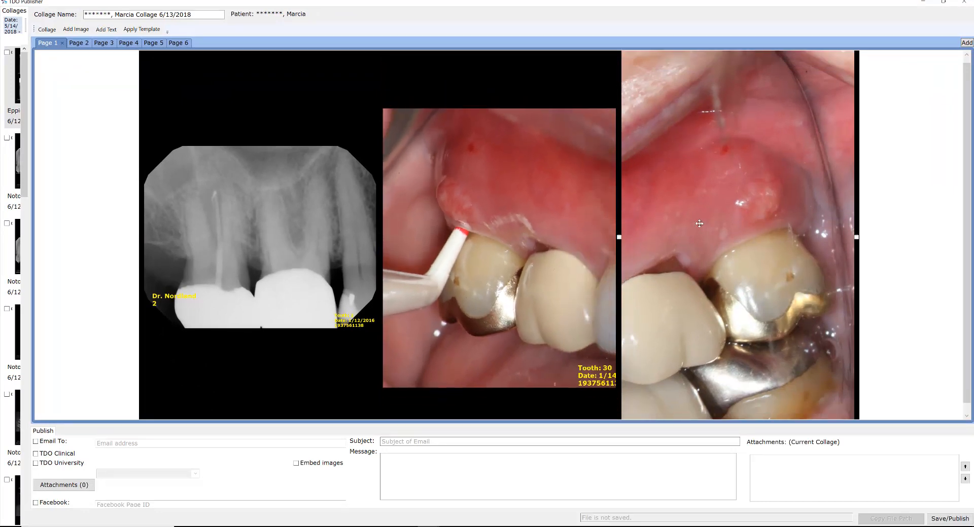
scroll(699, 224, "down", 2)
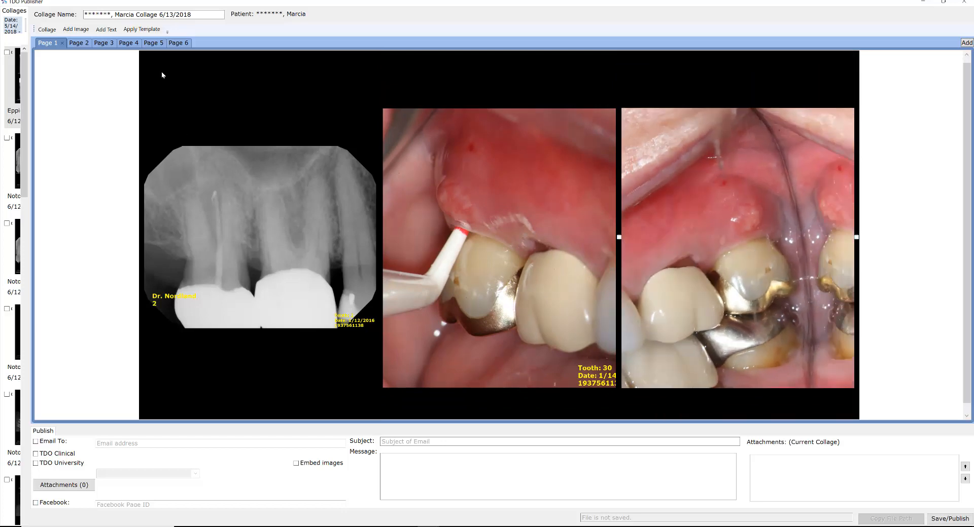
Step: Add a free RTF text reading "Interesting Endp/Perio case" to page 1
left_click(106, 29)
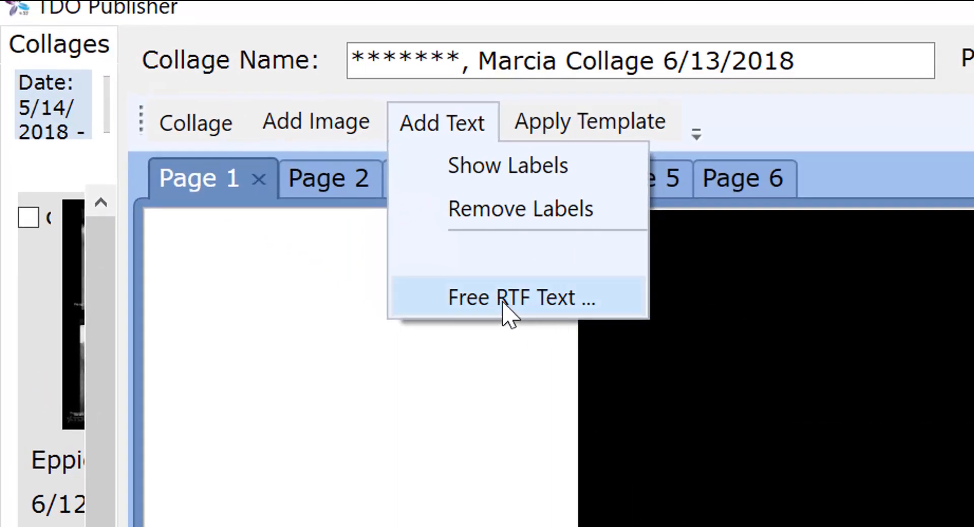
left_click(542, 301)
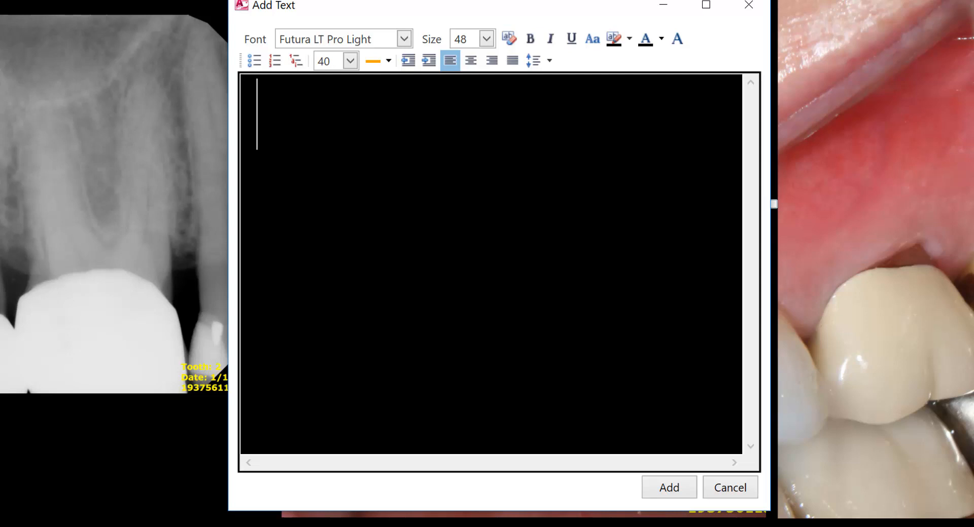
type("Interest")
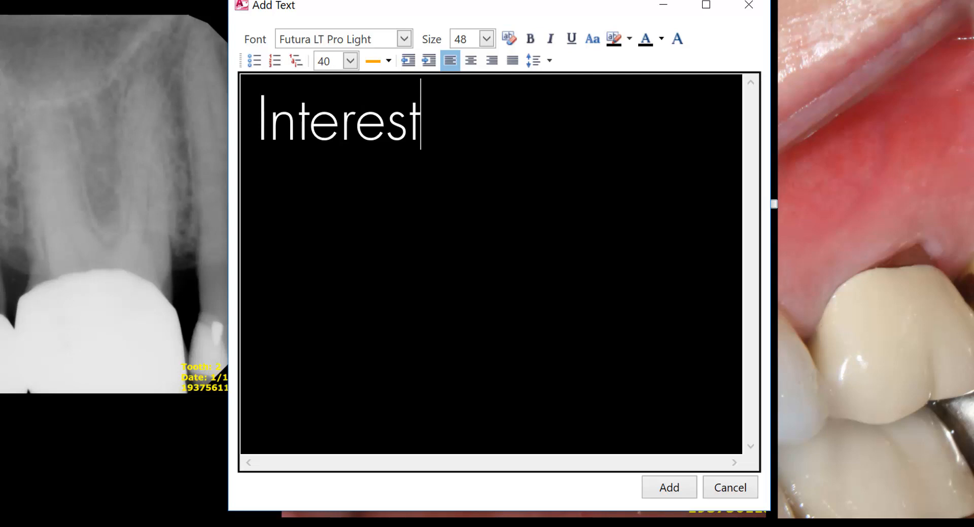
type("ing E")
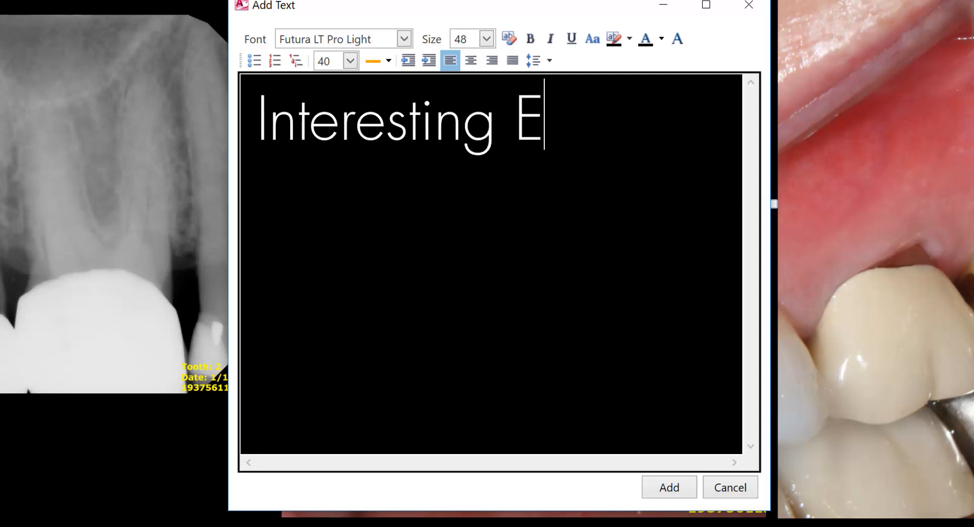
type("ndp")
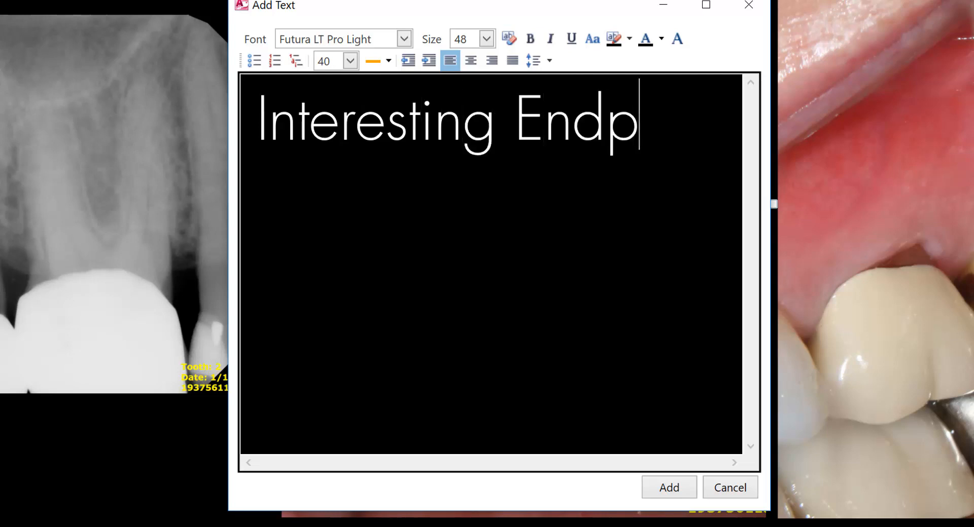
type("/Per")
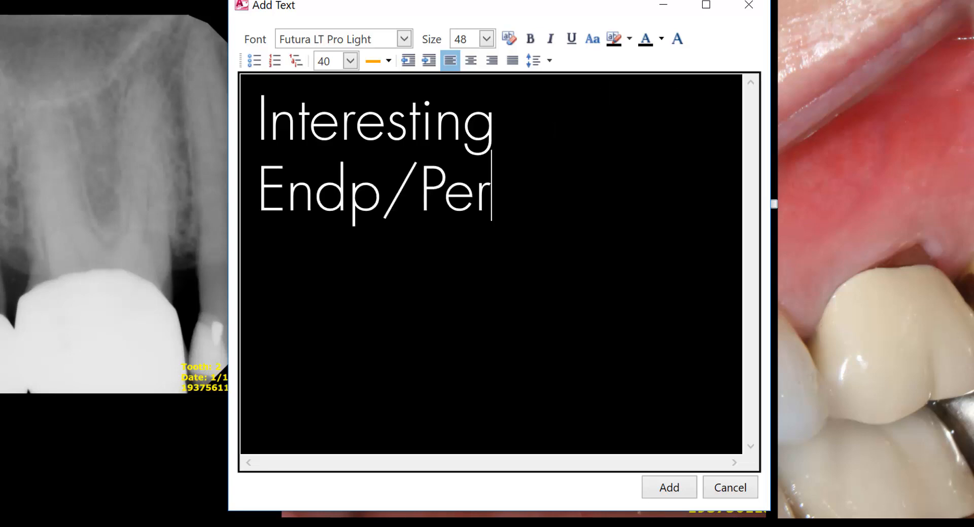
type("io case")
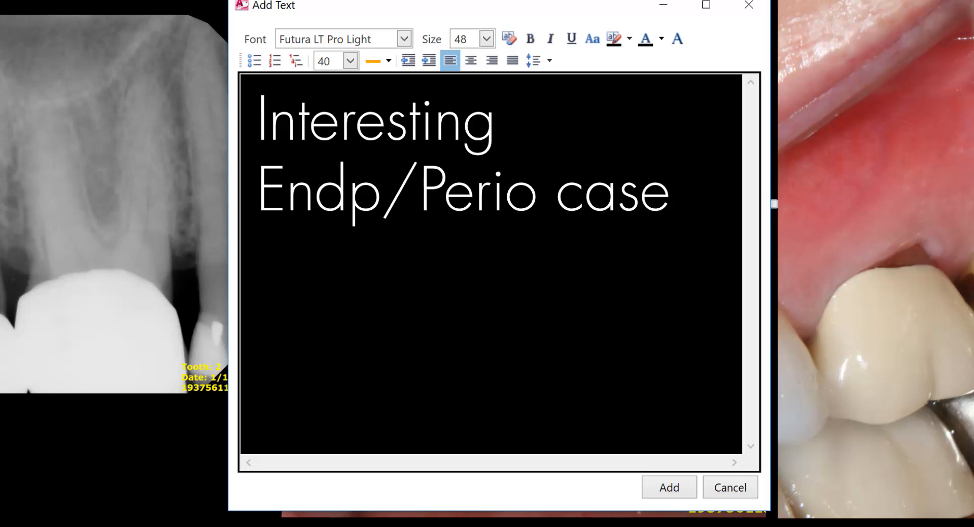
left_click(667, 487)
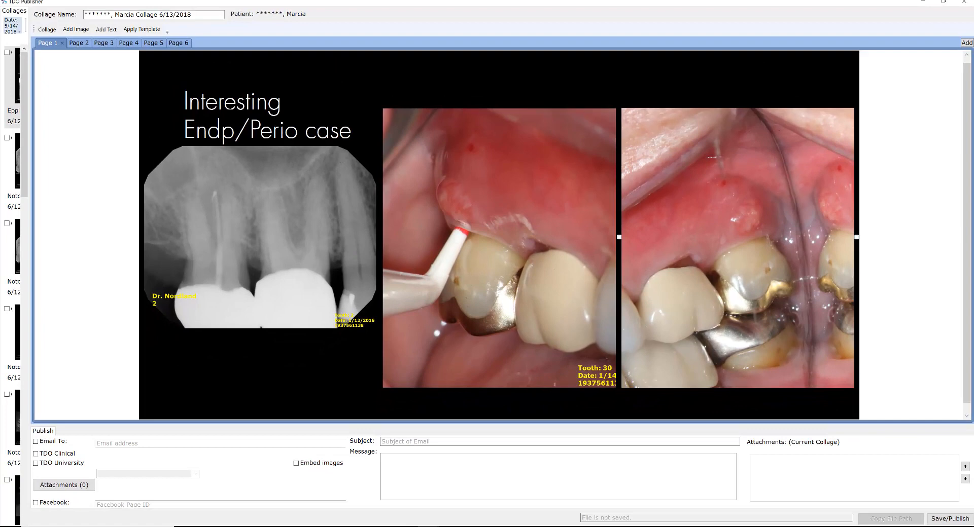
Step: Widen the title's text box to fit on one line and move it above the photos, centered on the page
left_click(242, 125)
left_click_drag(369, 151, 470, 156)
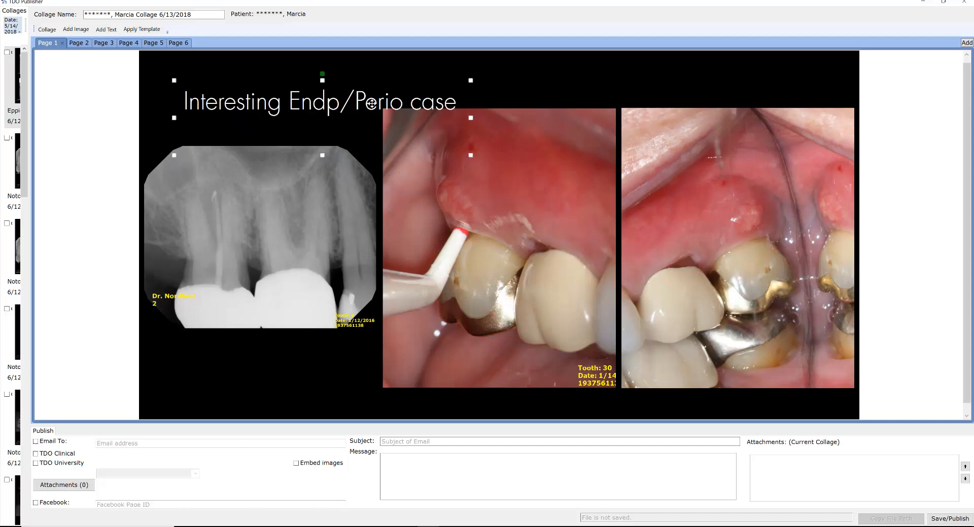
left_click_drag(343, 104, 529, 79)
Step: Correct the page 1 title text to read "Interesting Endo/Perio case"
right_click(529, 79)
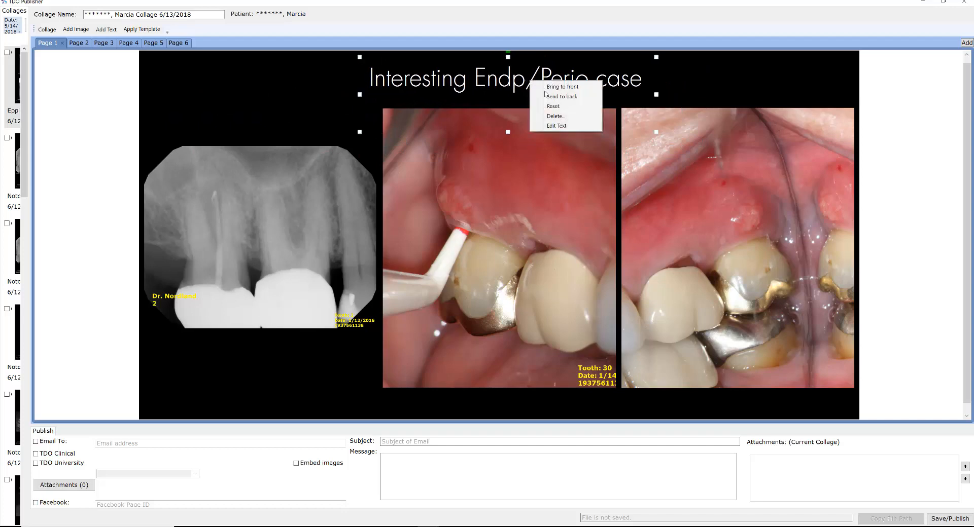
left_click(566, 127)
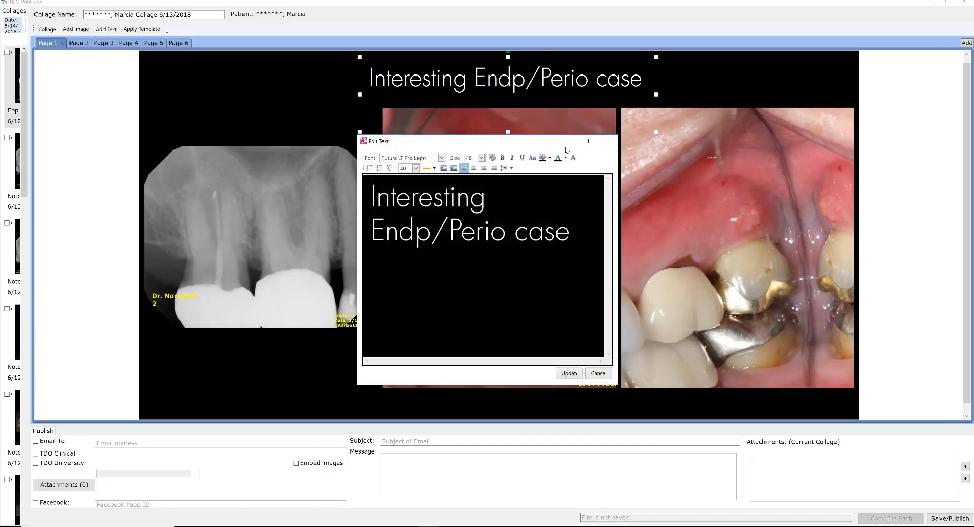
left_click_drag(417, 230, 426, 231)
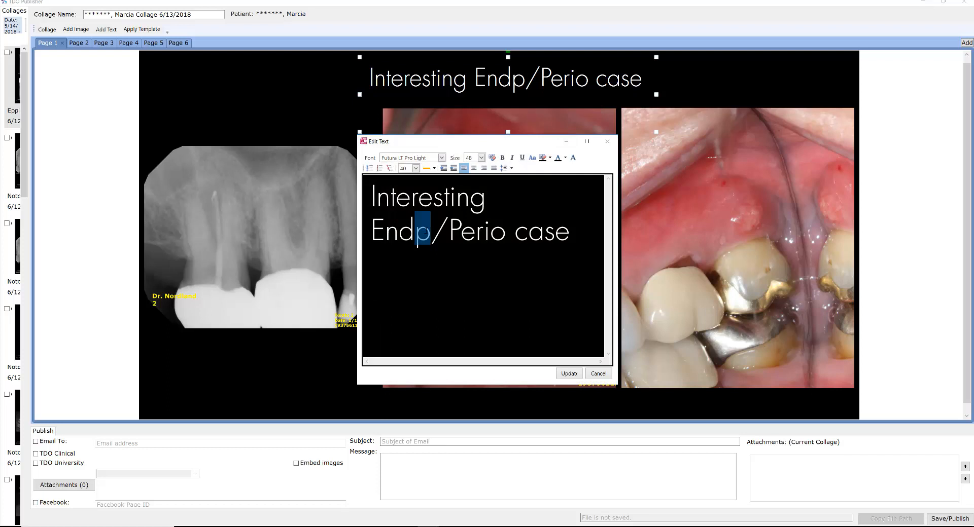
type("o")
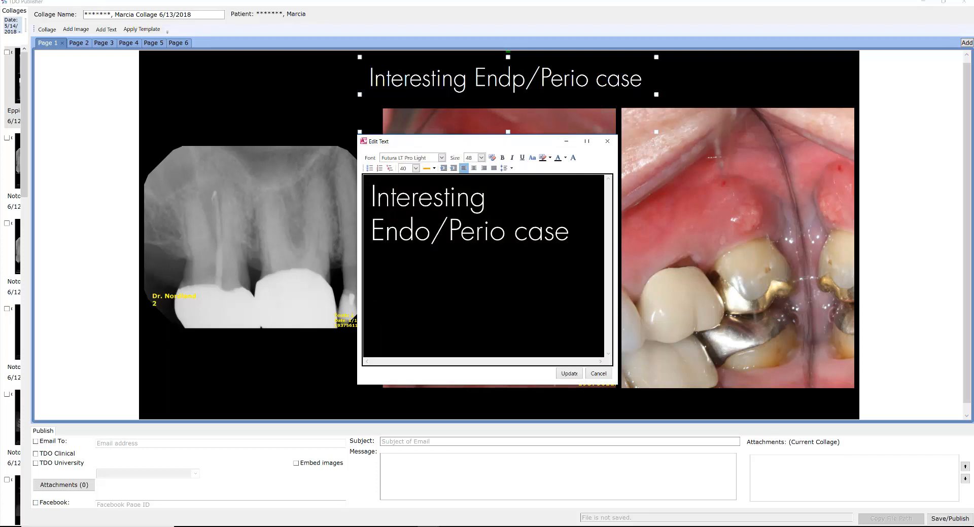
left_click(569, 374)
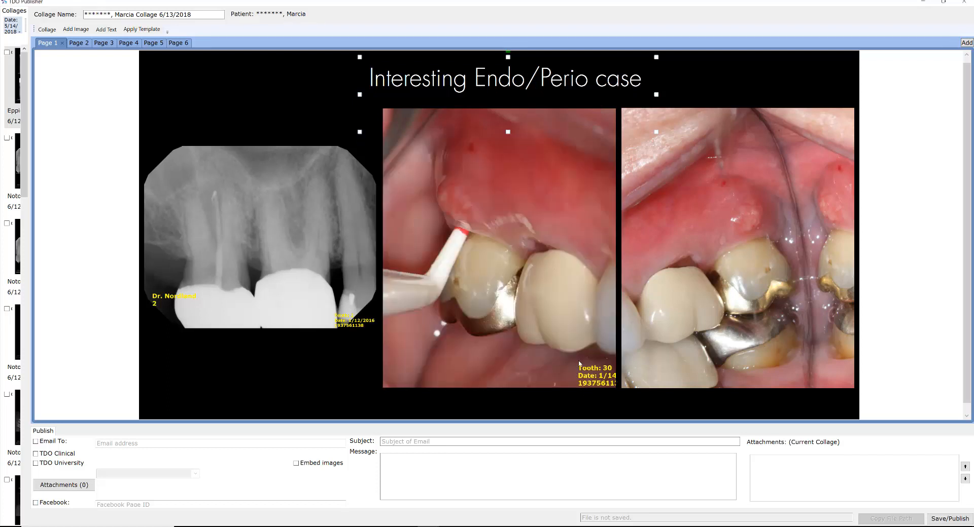
left_click(251, 79)
Step: Show the image labels beneath the collage's pictures
scroll(591, 264, "down", 1)
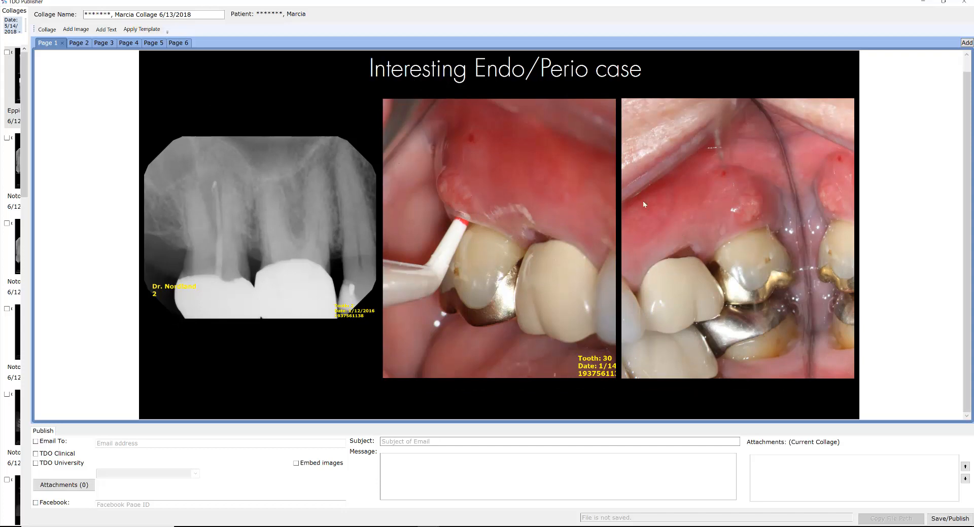
left_click(112, 32)
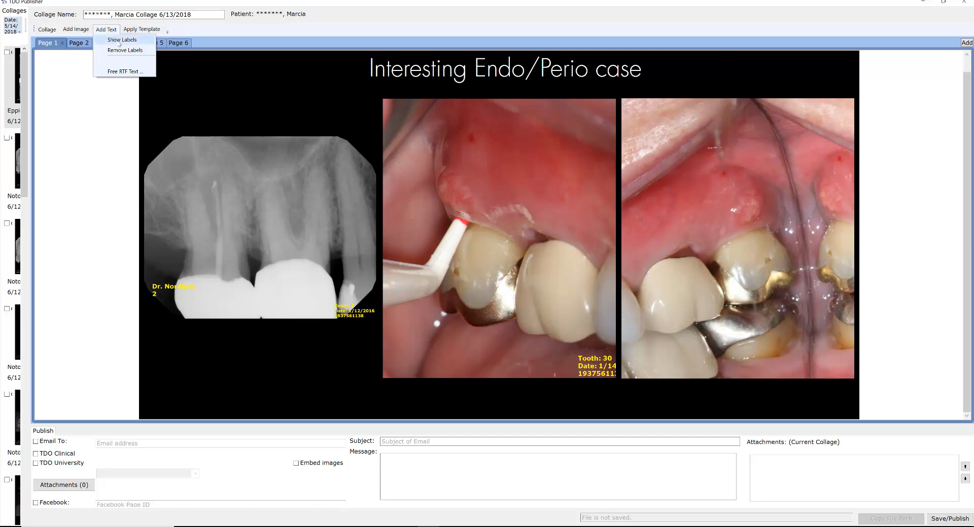
left_click(119, 42)
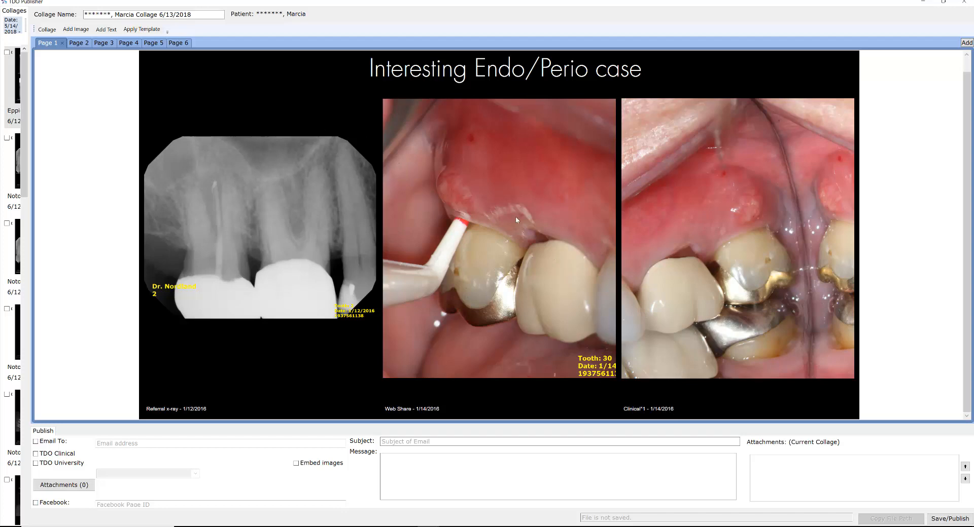
Step: Apply the Two Vertical template to page 2 and the rest of the pages
left_click(78, 43)
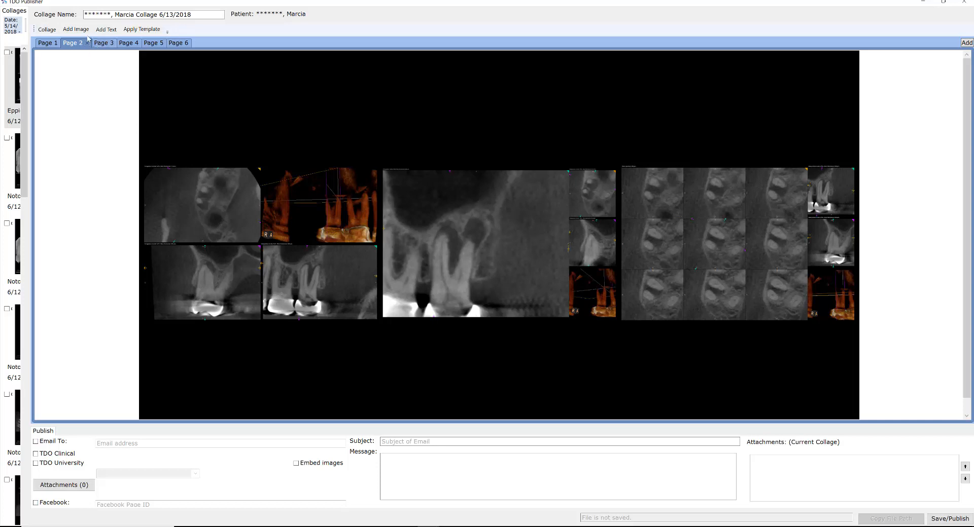
left_click(143, 31)
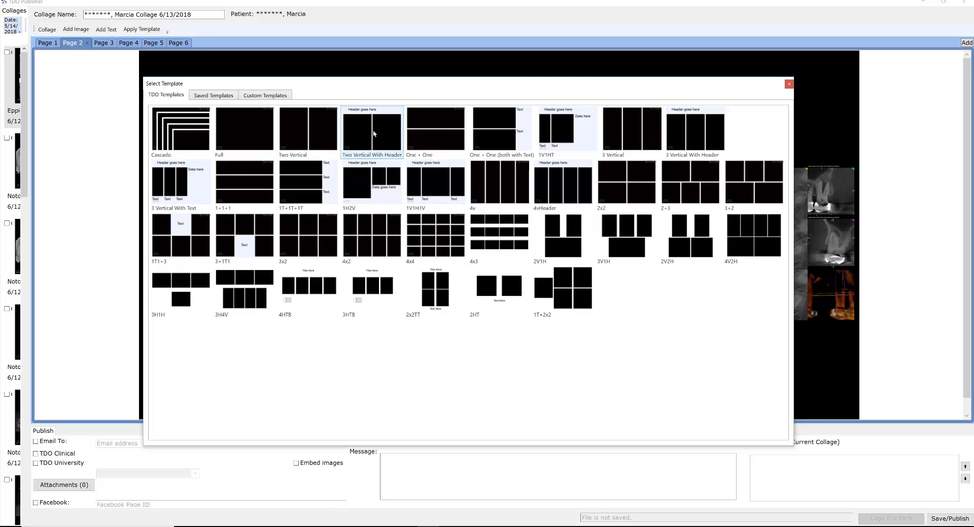
left_click(315, 132)
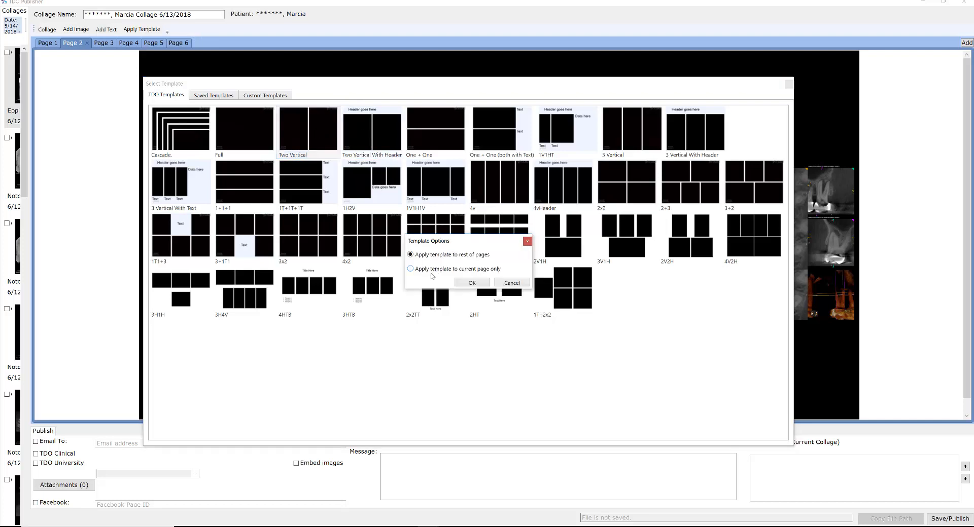
left_click(471, 283)
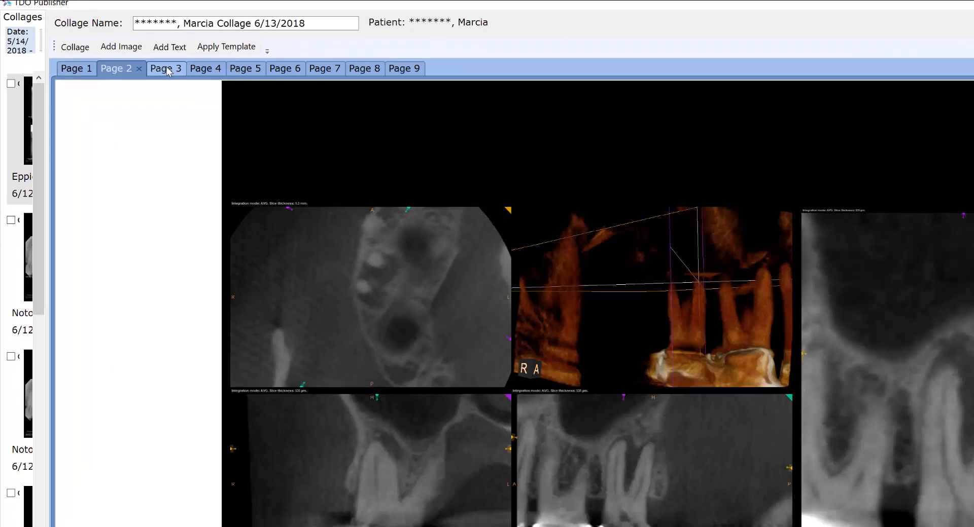
Step: Look through pages 3 to 9 in the two-image layout, and check the images and labels on page 2
left_click(169, 70)
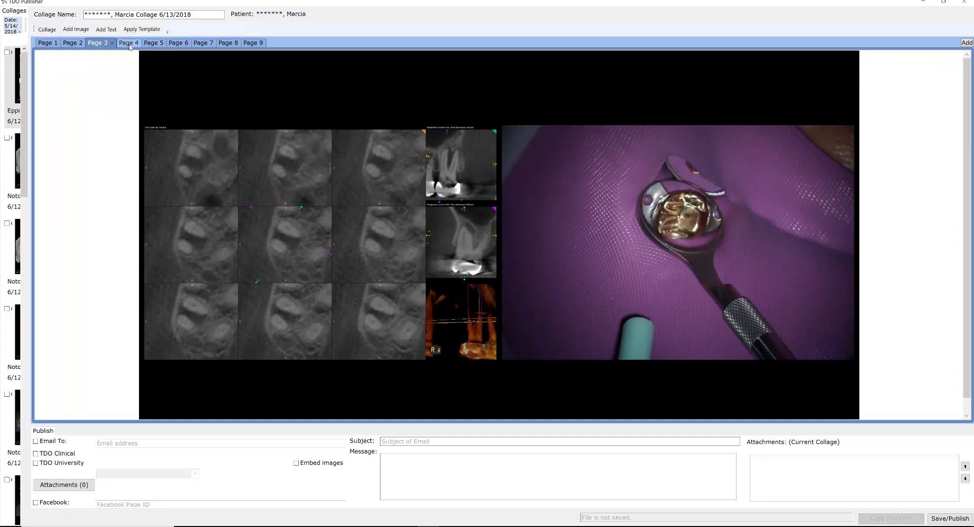
left_click(207, 70)
left_click(245, 72)
left_click(178, 43)
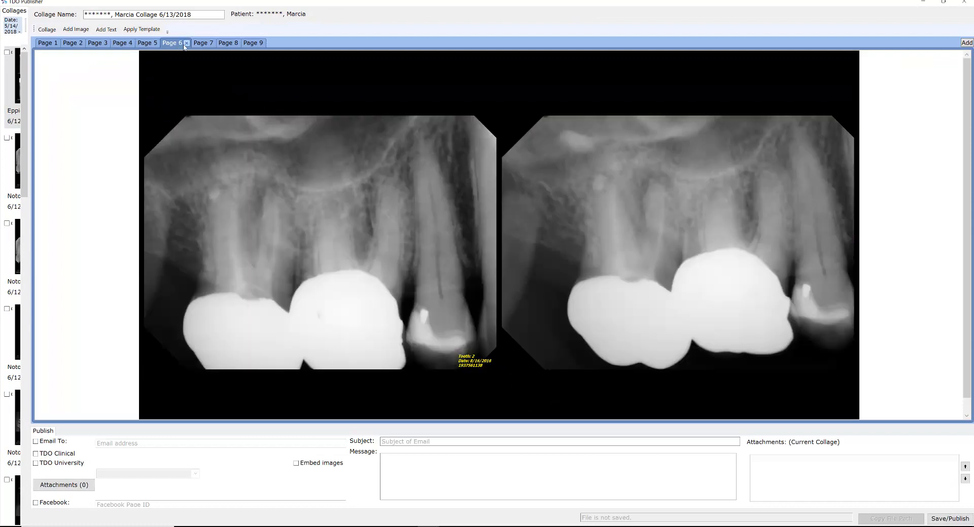
left_click(202, 43)
left_click(237, 47)
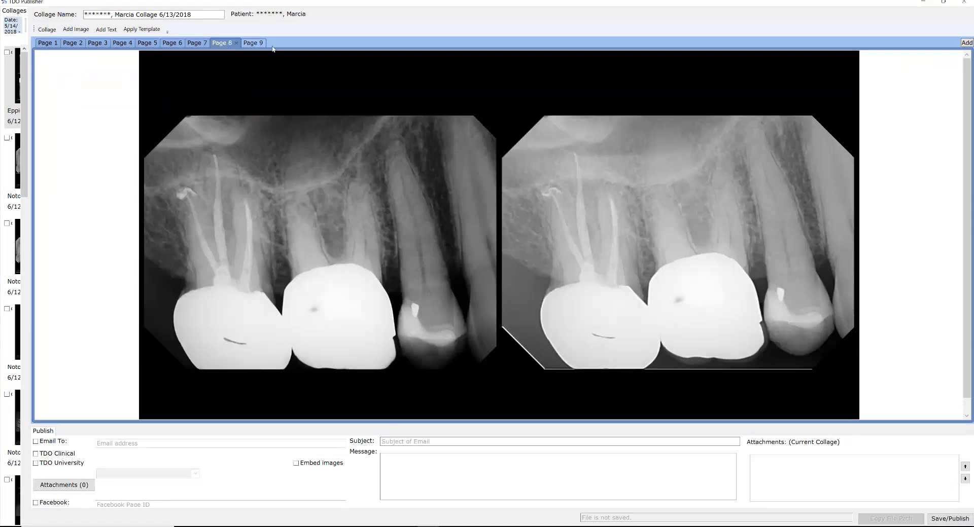
left_click(253, 44)
left_click(73, 43)
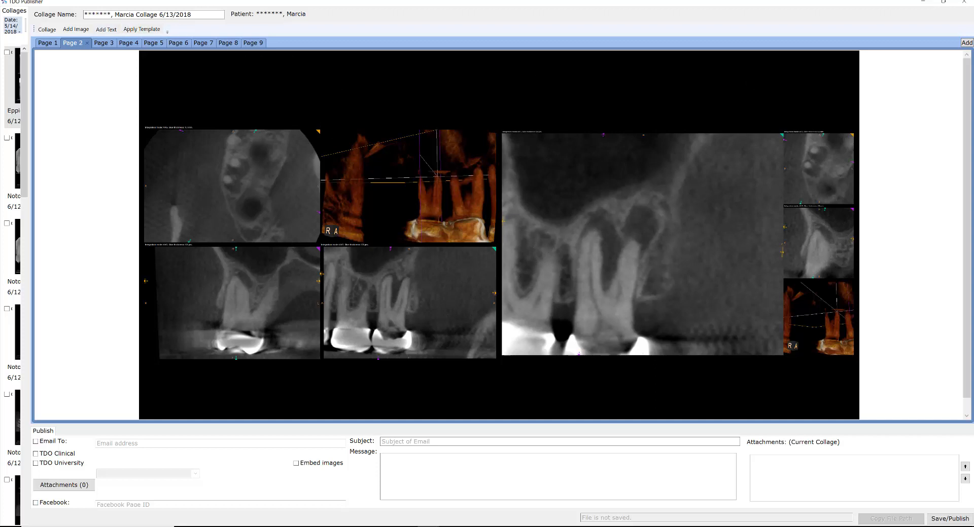
scroll(387, 218, "down", 1)
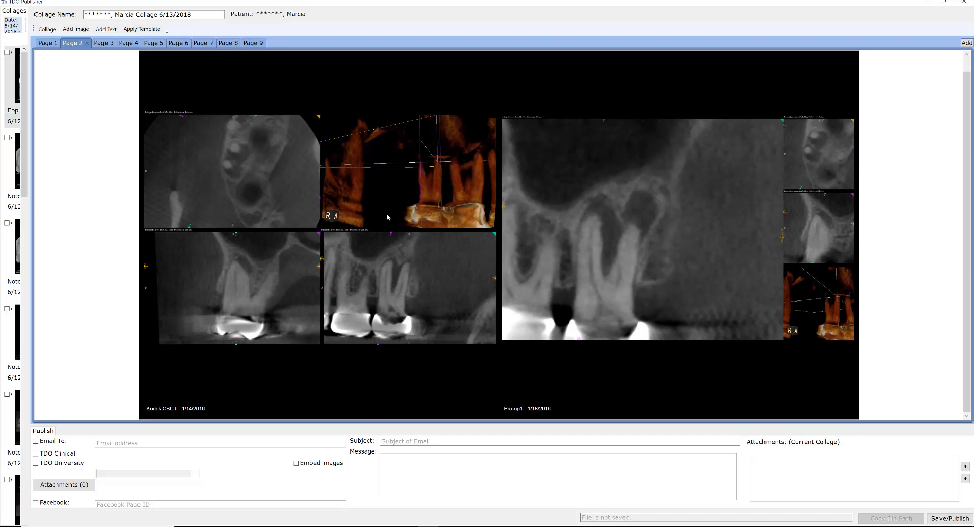
scroll(387, 218, "up", 1)
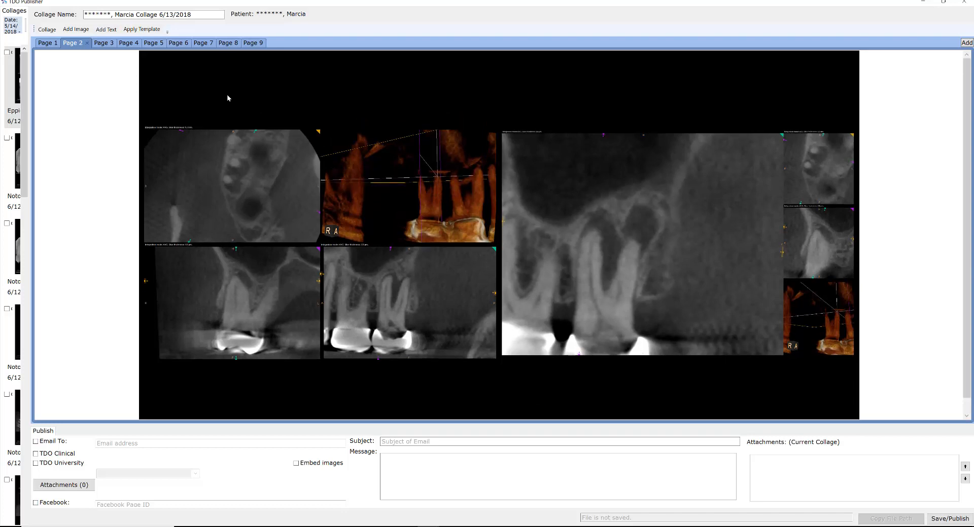
Step: Apply the Full template to page 3 and the rest of the pages
left_click(106, 45)
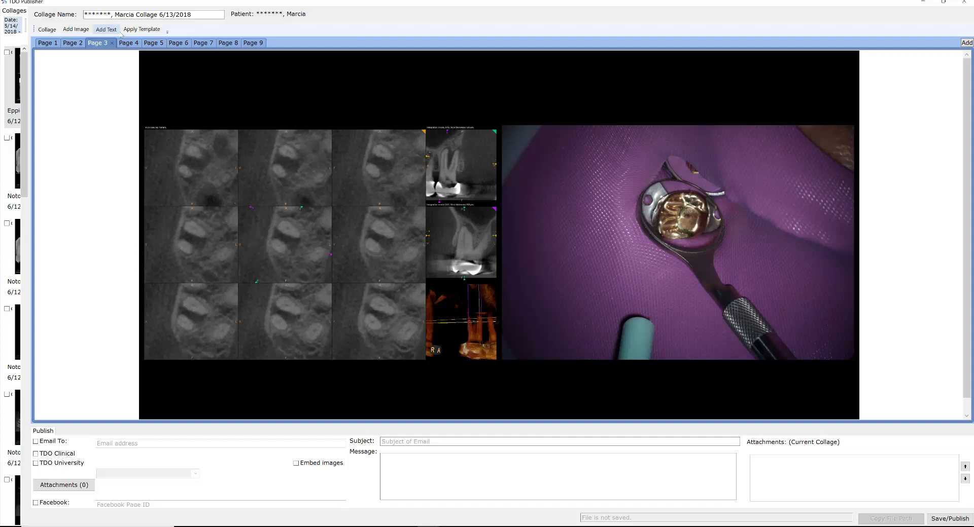
left_click(142, 30)
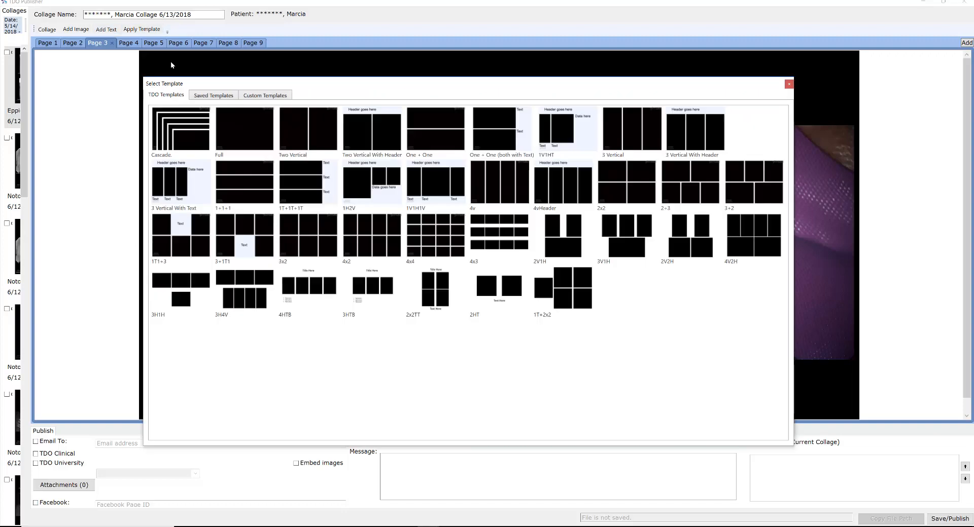
left_click(243, 127)
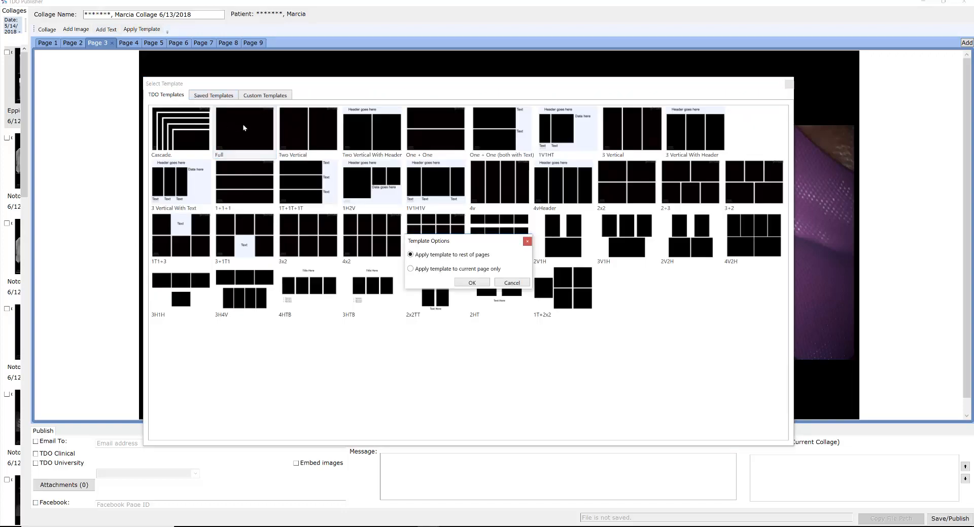
left_click(479, 283)
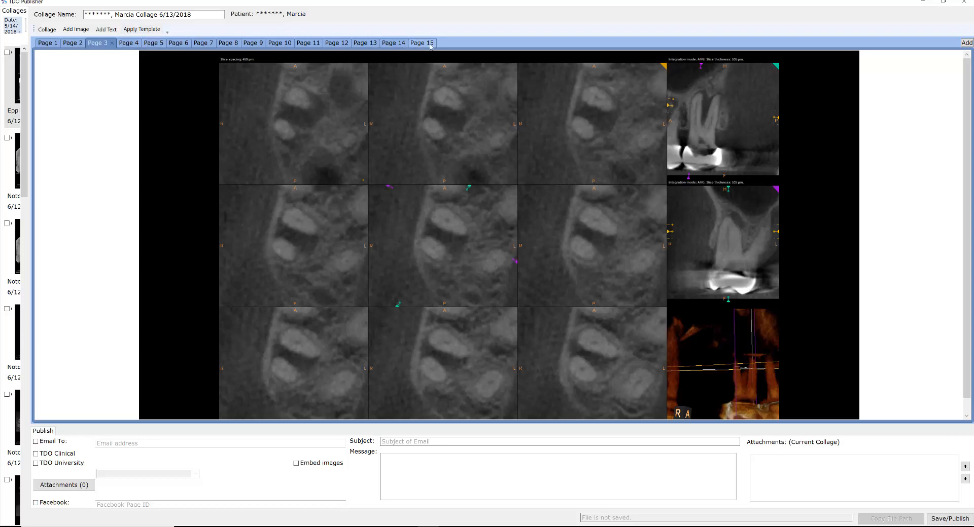
Step: Look through pages 4 to 8 in the full-page layout to see which close-up photos belong together, and return to page 4
left_click(133, 44)
left_click(151, 44)
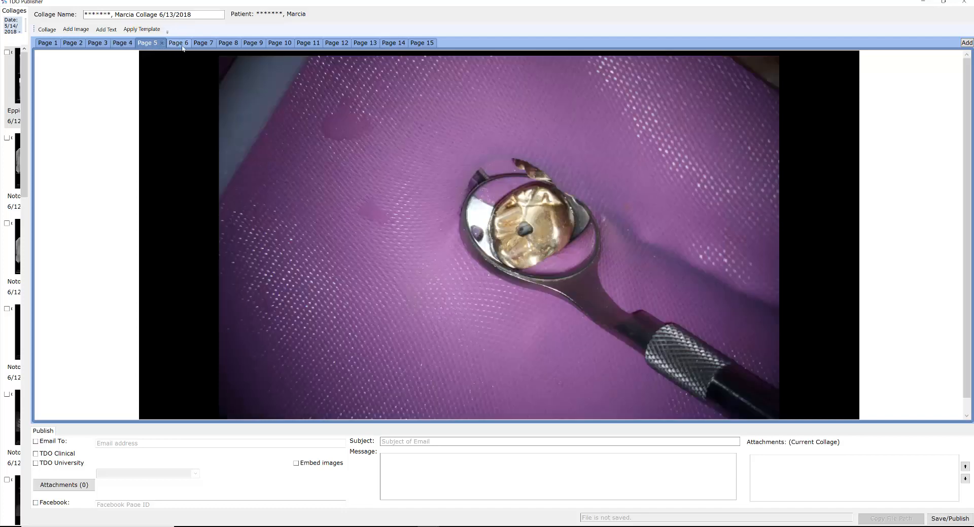
left_click(185, 46)
left_click(207, 46)
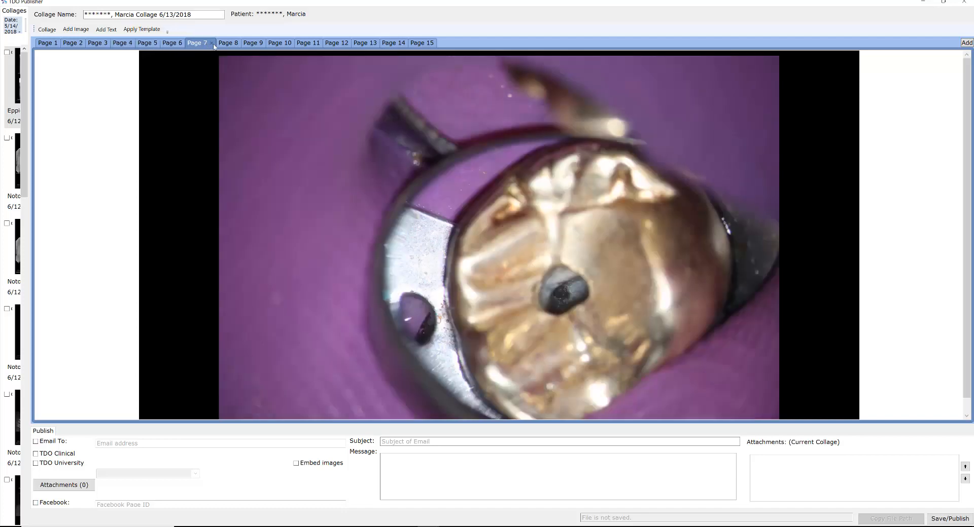
left_click(225, 45)
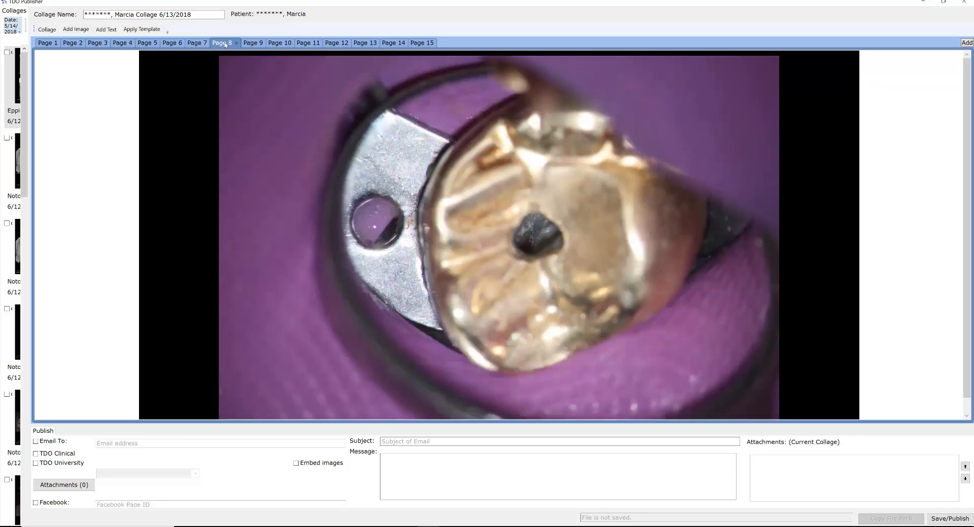
left_click(197, 44)
left_click(173, 44)
left_click(148, 43)
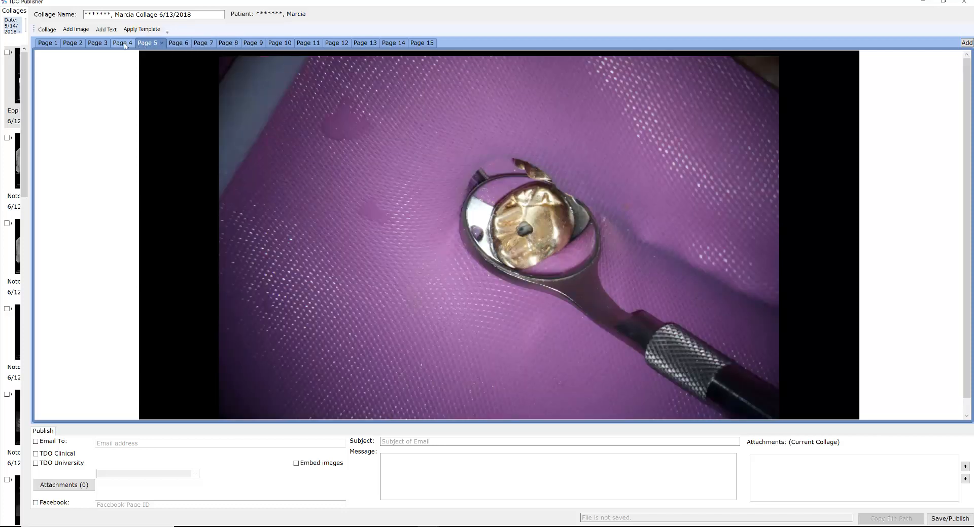
left_click(125, 44)
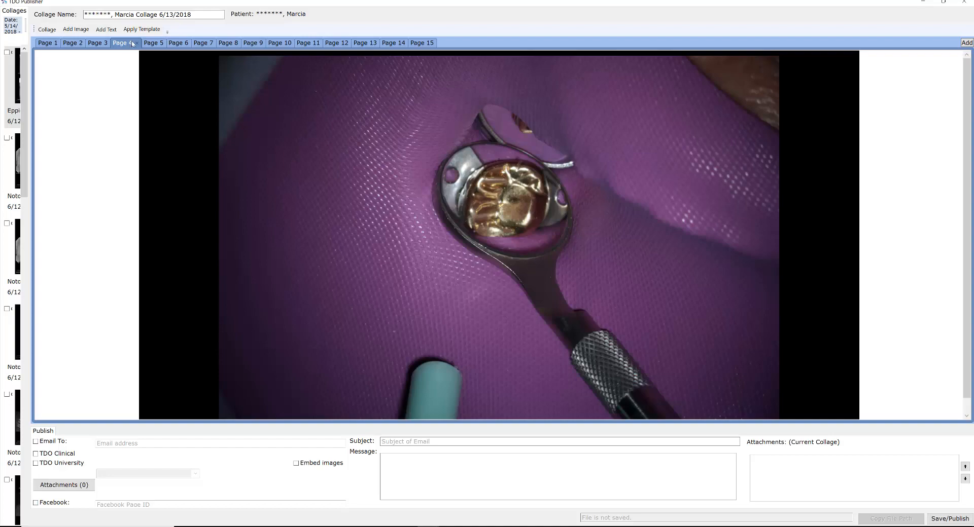
Step: Apply the 1T+2x2 template to page 4 and the rest of the pages, and check how pages 5 and 6 are filled
left_click(143, 30)
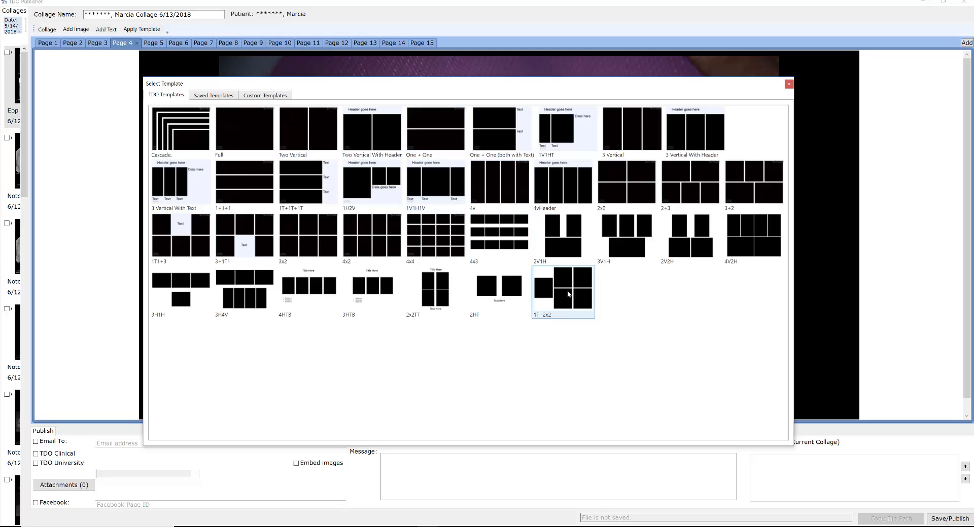
left_click(569, 294)
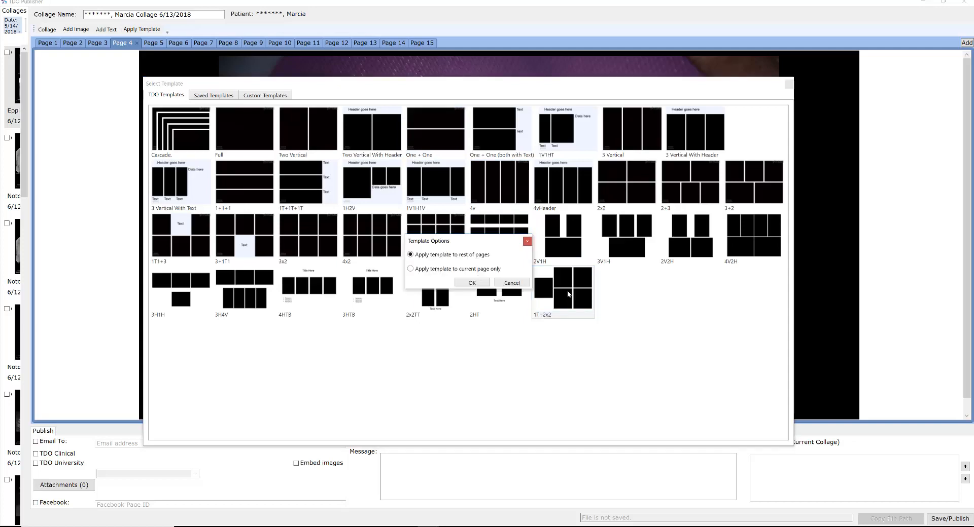
left_click(472, 282)
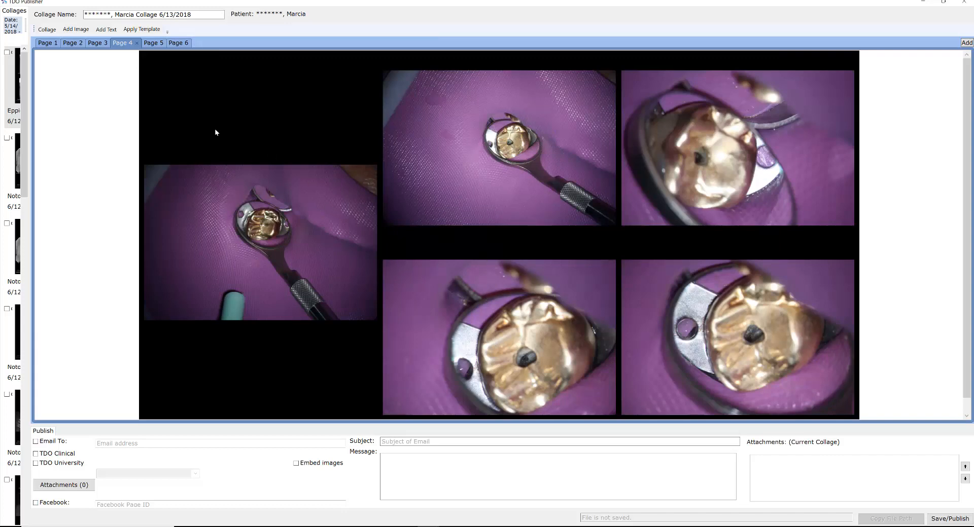
left_click(156, 43)
left_click(185, 45)
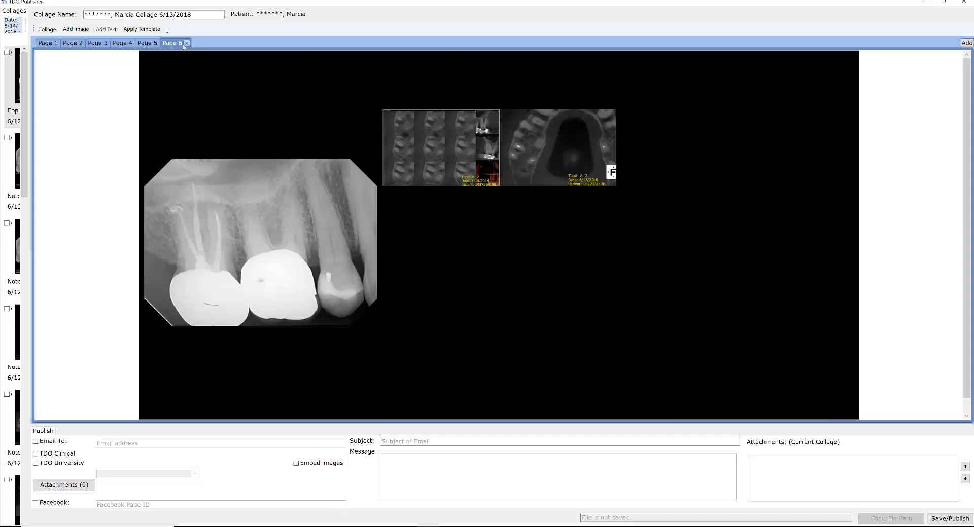
left_click(146, 44)
left_click(185, 44)
left_click(147, 44)
left_click(122, 45)
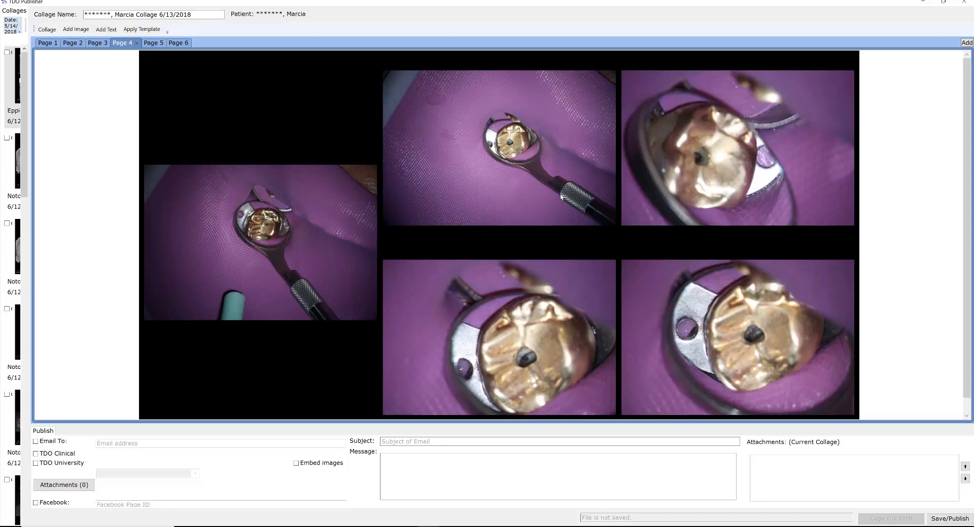
Step: Enlarge the single photo beside the 2x2 grid on page 4 within its frame and centre the gold crown
left_click(260, 245)
scroll(282, 249, "up", 3)
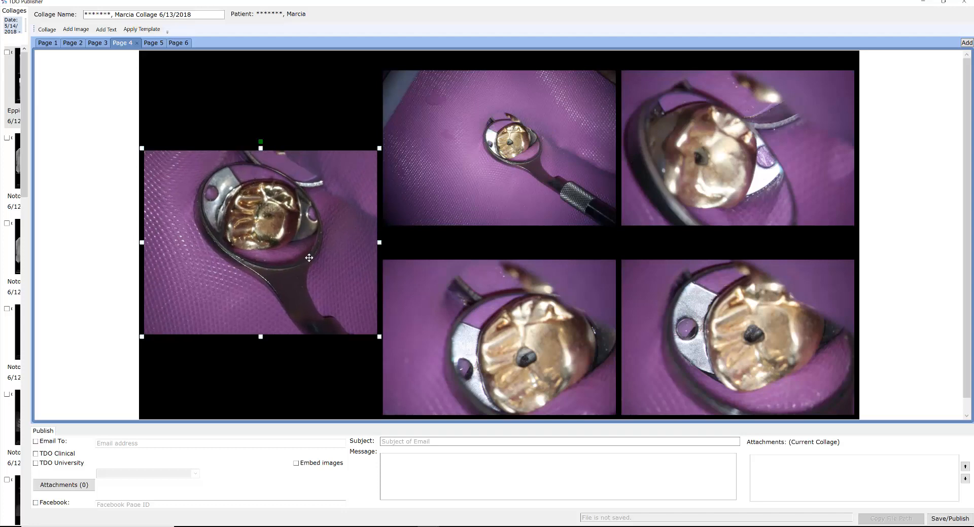
scroll(307, 277, "up", 2)
left_click_drag(307, 277, 306, 280)
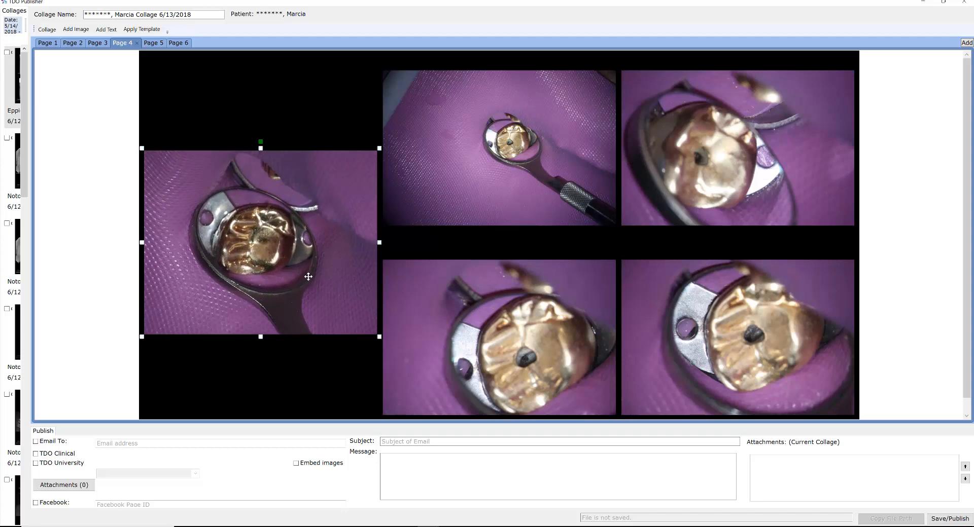
Step: Enlarge the two upper photos of the 2x2 grid on page 4 within their frames and centre the crown in each
left_click(521, 169)
scroll(520, 169, "up", 1)
scroll(520, 168, "up", 2)
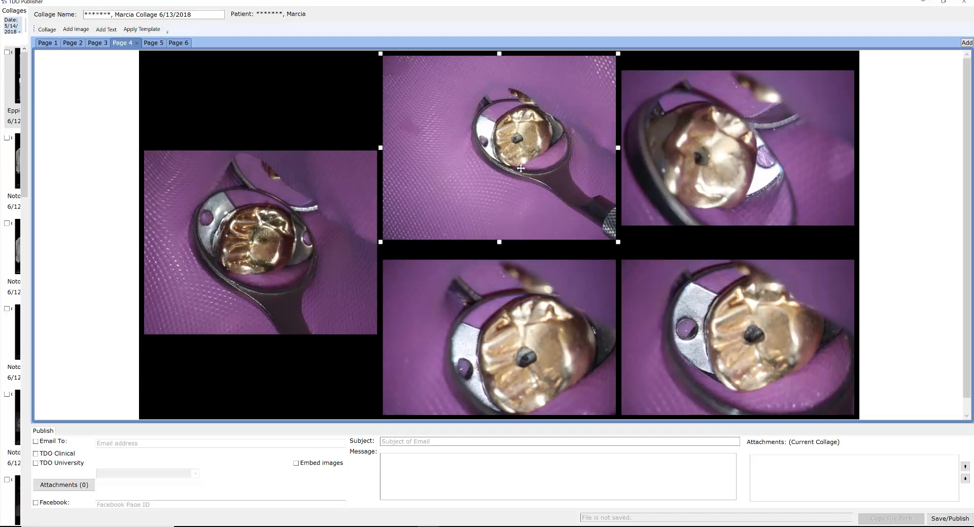
left_click_drag(552, 160, 534, 169)
left_click(718, 162)
scroll(719, 163, "up", 2)
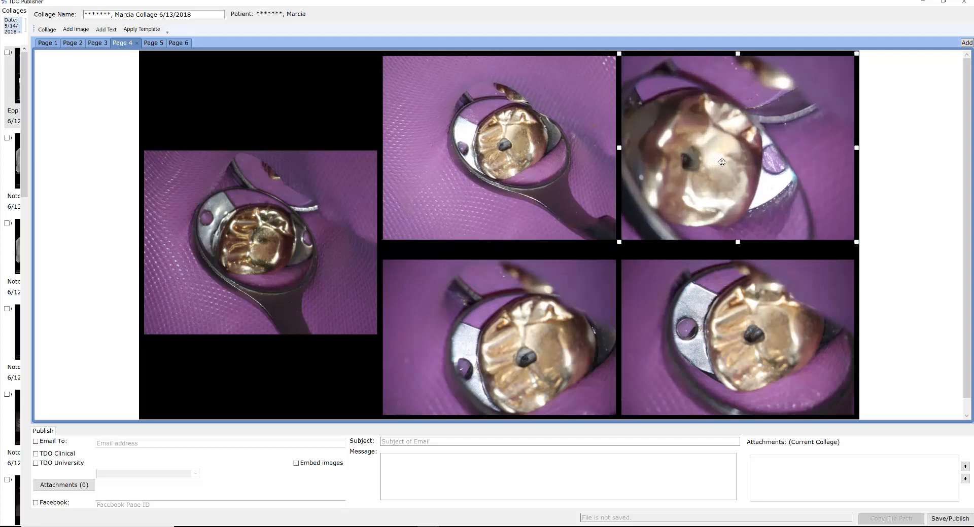
left_click_drag(720, 163, 748, 164)
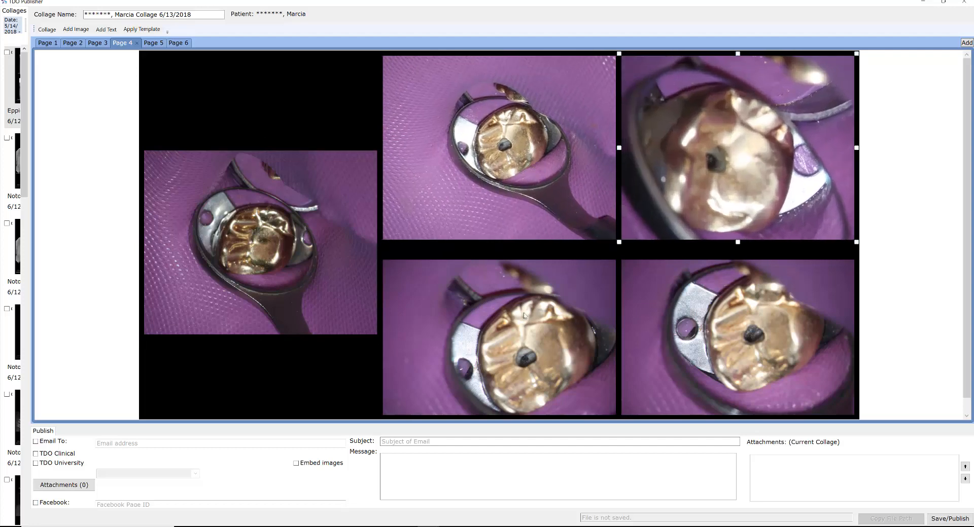
Step: Enlarge the two lower photos of the 2x2 grid on page 4 within their frames and centre the crown in each
left_click(468, 330)
scroll(525, 337, "up", 2)
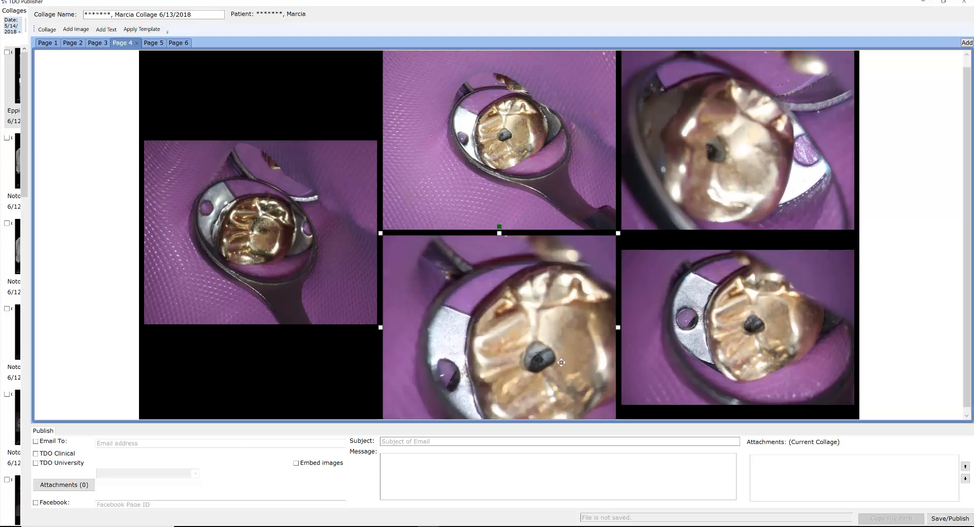
scroll(536, 350, "up", 1)
left_click_drag(537, 350, 533, 341)
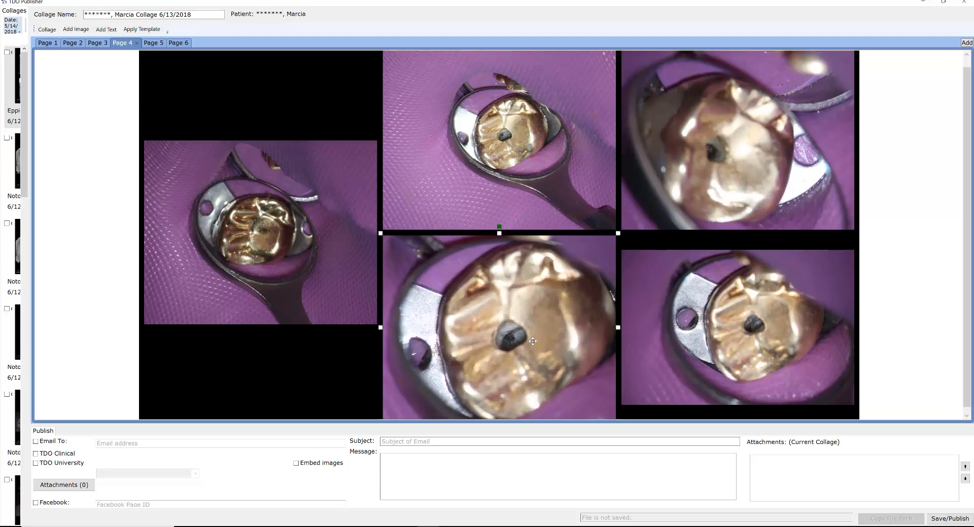
left_click(761, 337)
scroll(766, 337, "up", 3)
left_click_drag(765, 338, 758, 340)
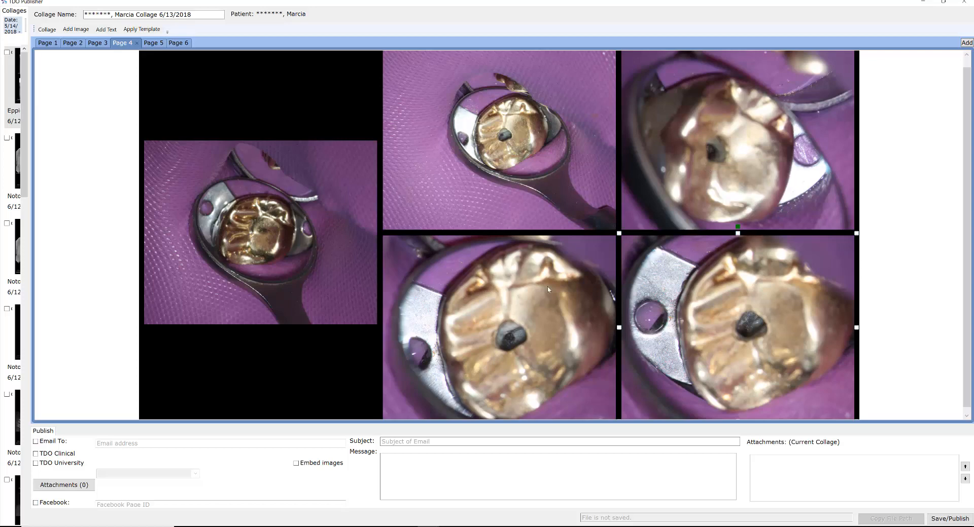
Step: Show the image labels on the five photos of page 4
scroll(446, 217, "down", 1)
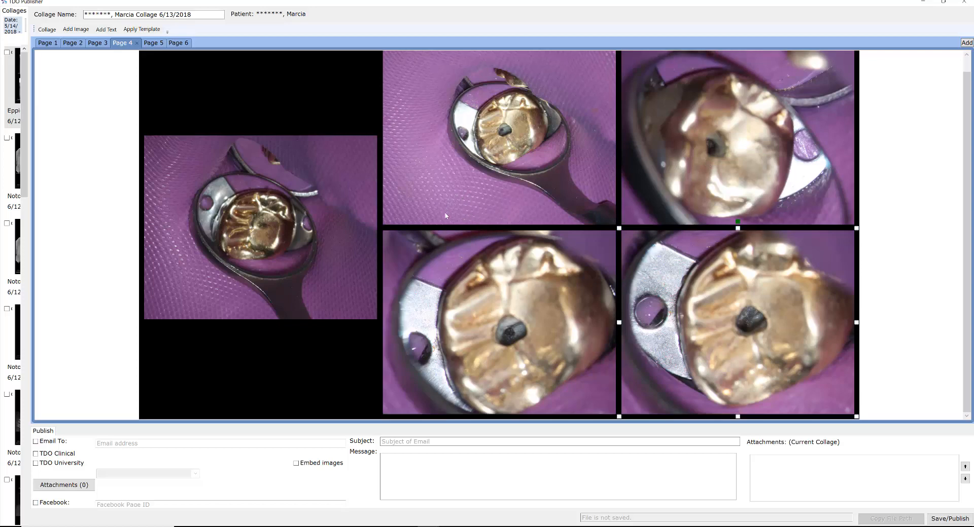
left_click(110, 30)
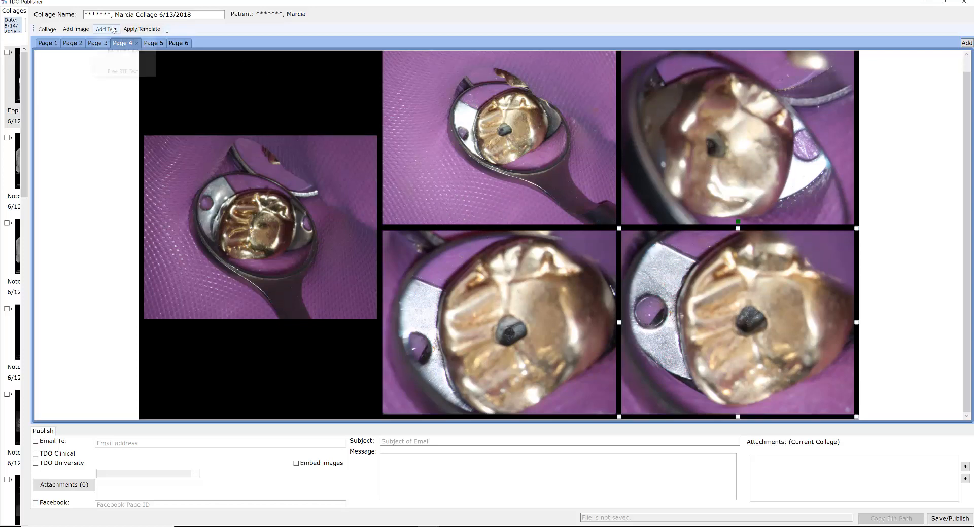
left_click(107, 29)
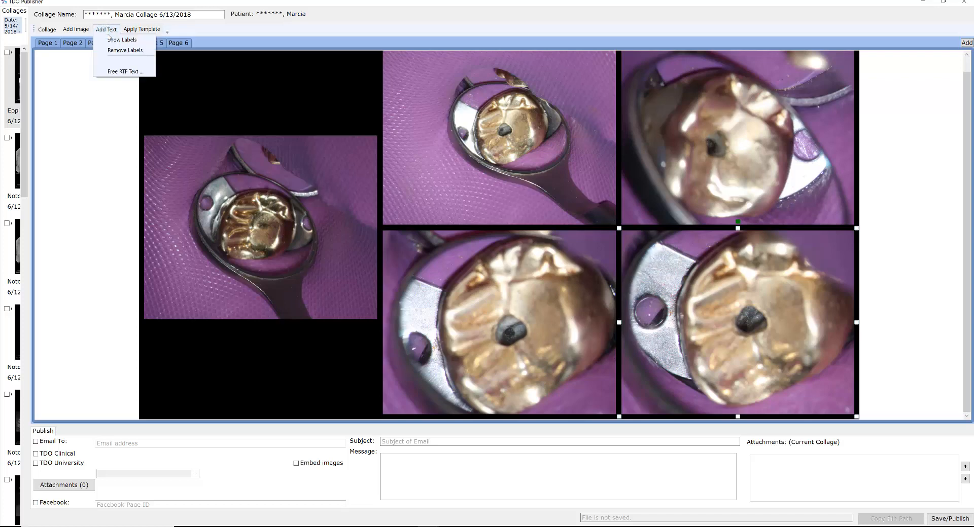
left_click(116, 41)
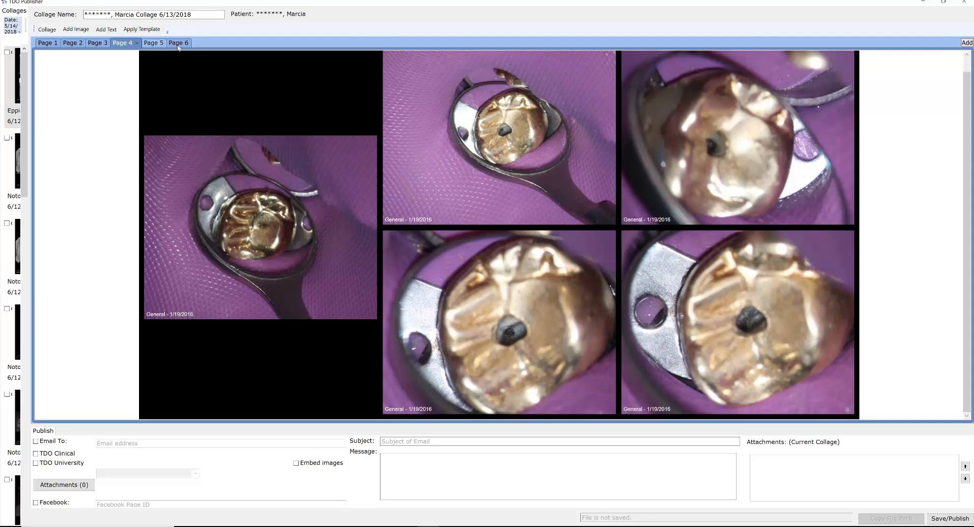
Step: Apply the 3 Vertical template to page 5 and the rest of the pages
left_click(152, 44)
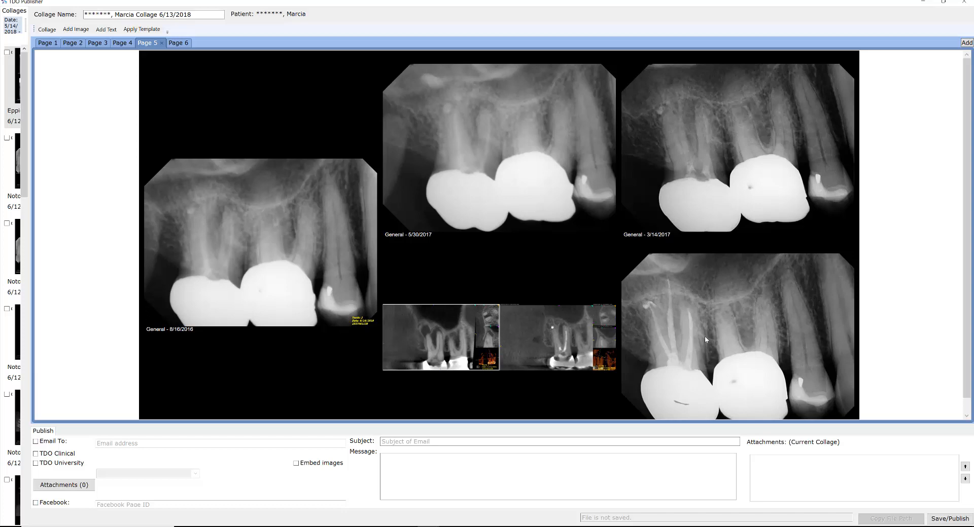
left_click(152, 30)
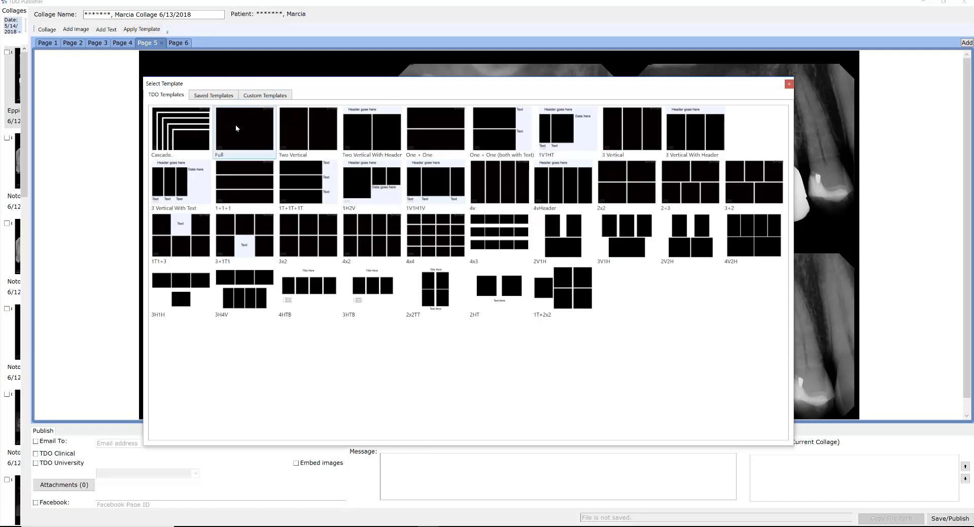
left_click(627, 130)
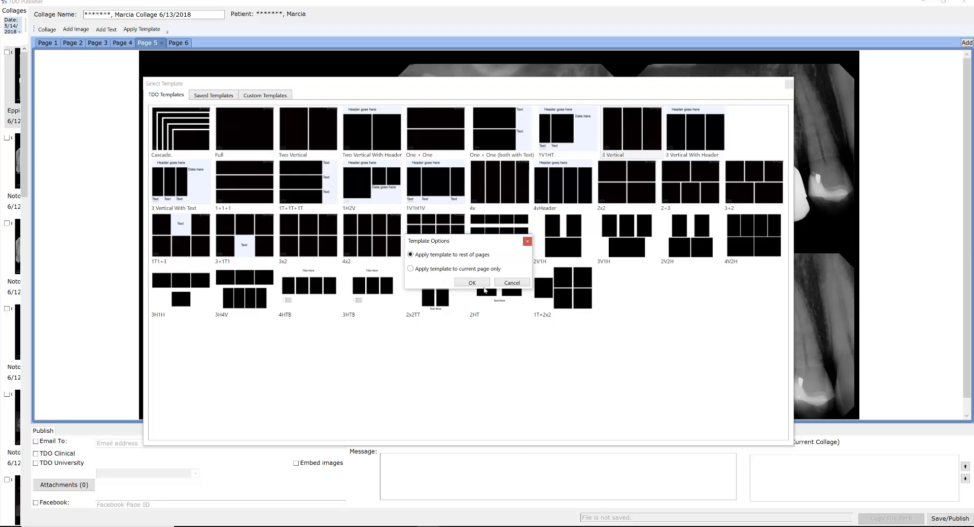
left_click(482, 285)
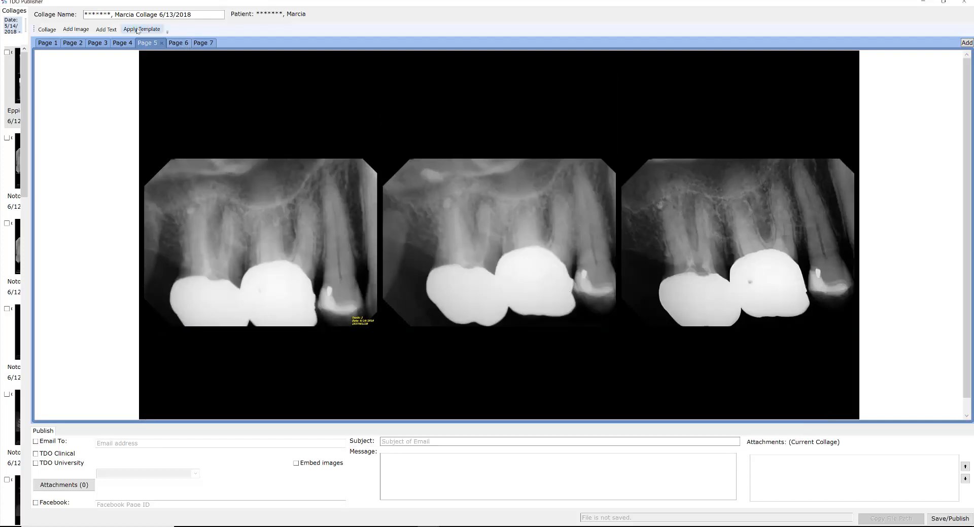
Step: Show the image labels under the three radiographs on page 5
left_click(107, 30)
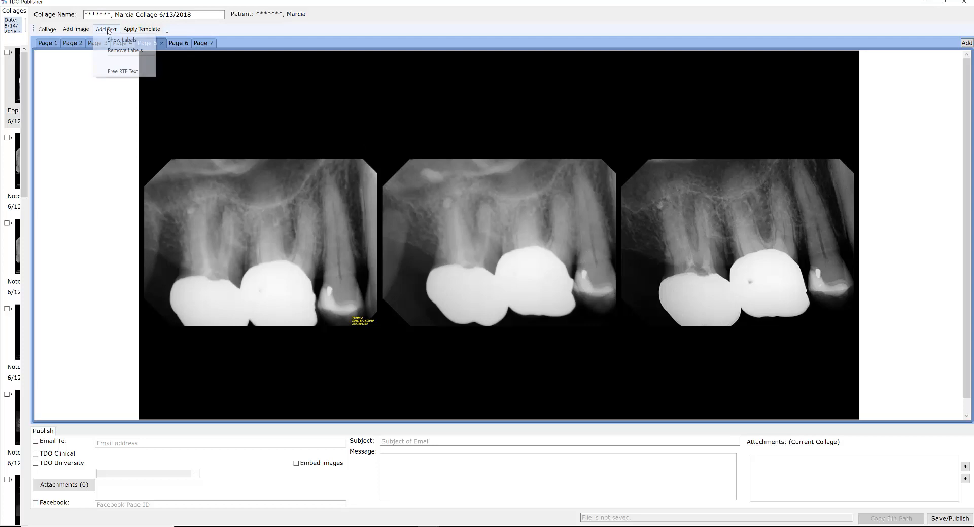
left_click(132, 43)
scroll(407, 130, "down", 1)
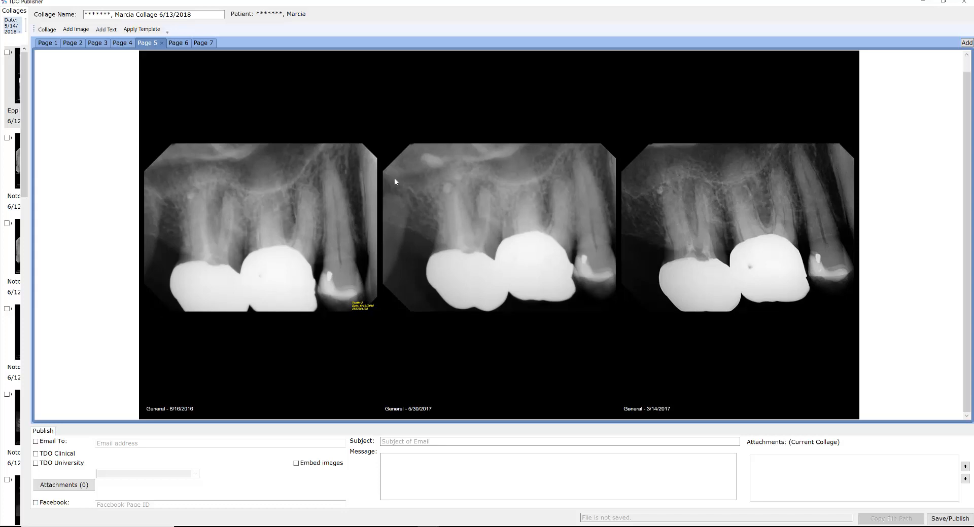
Step: Apply the Full template to page 6 and the rest of the pages, and check the images on pages 7 to 9
left_click(180, 43)
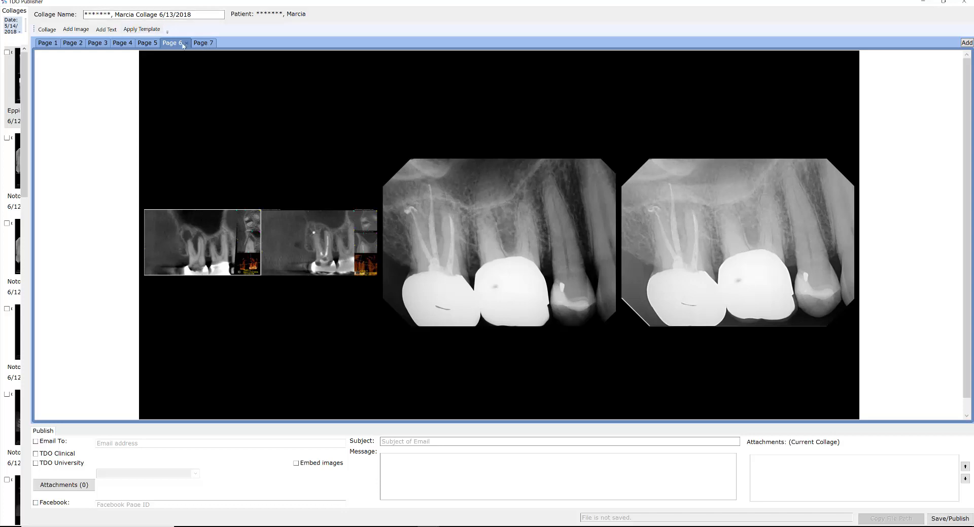
left_click(134, 29)
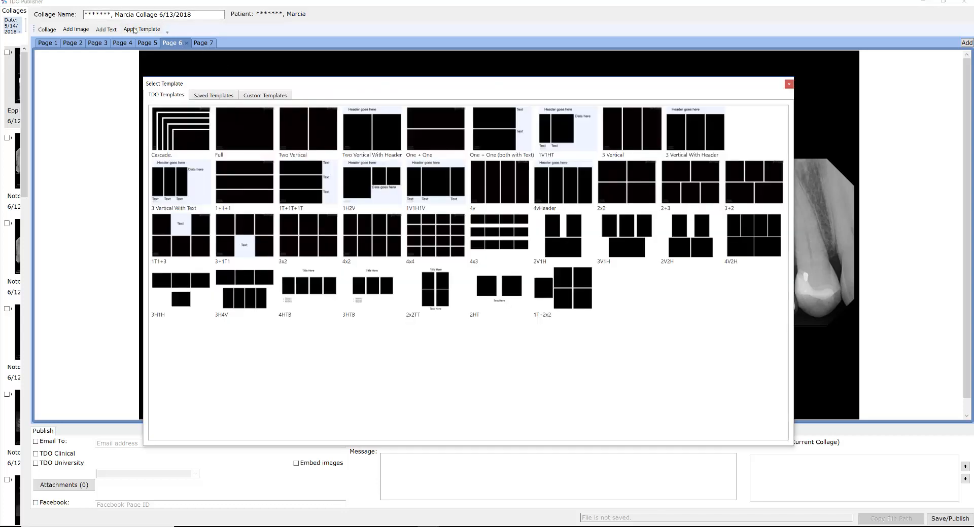
left_click(242, 119)
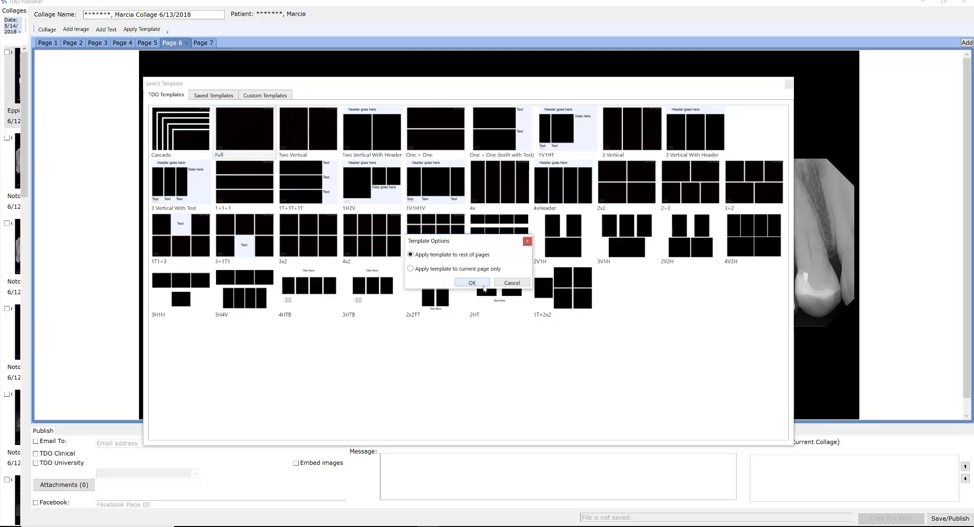
left_click(479, 283)
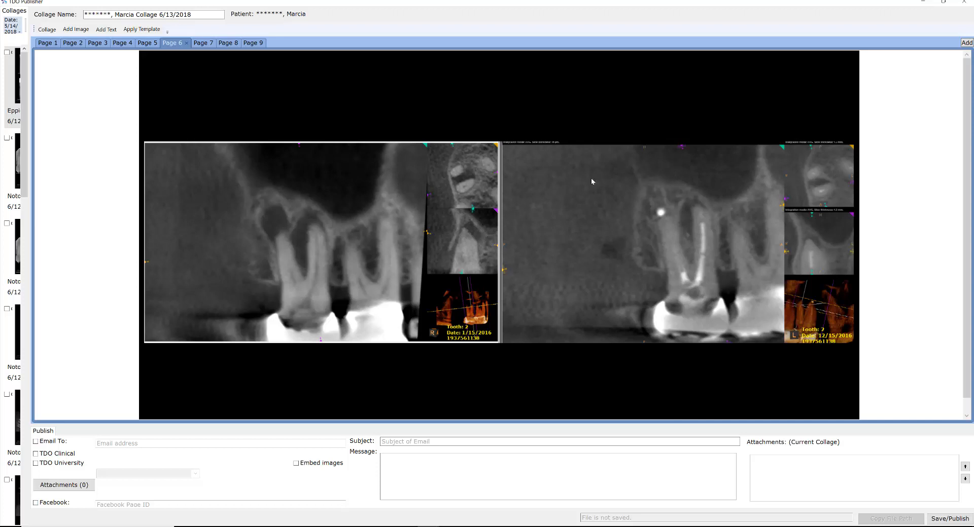
left_click(208, 43)
left_click(223, 43)
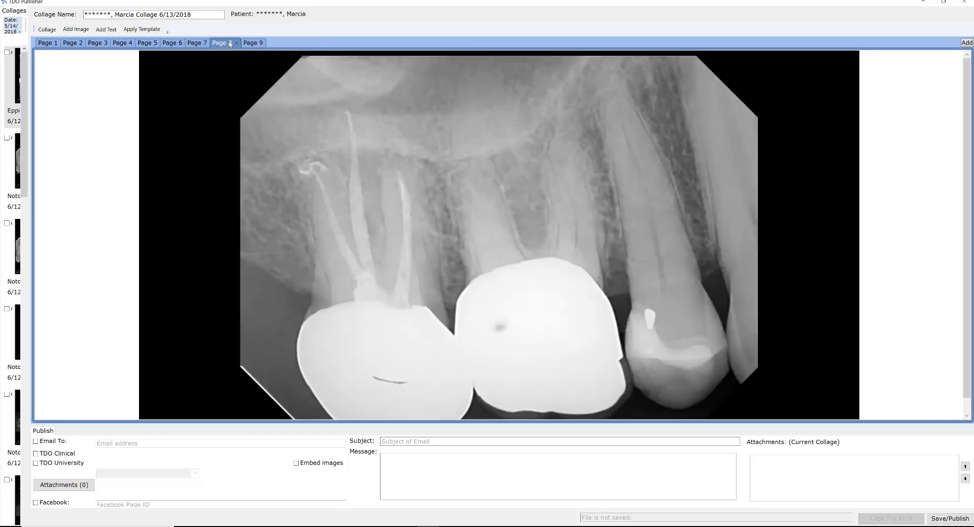
left_click(255, 45)
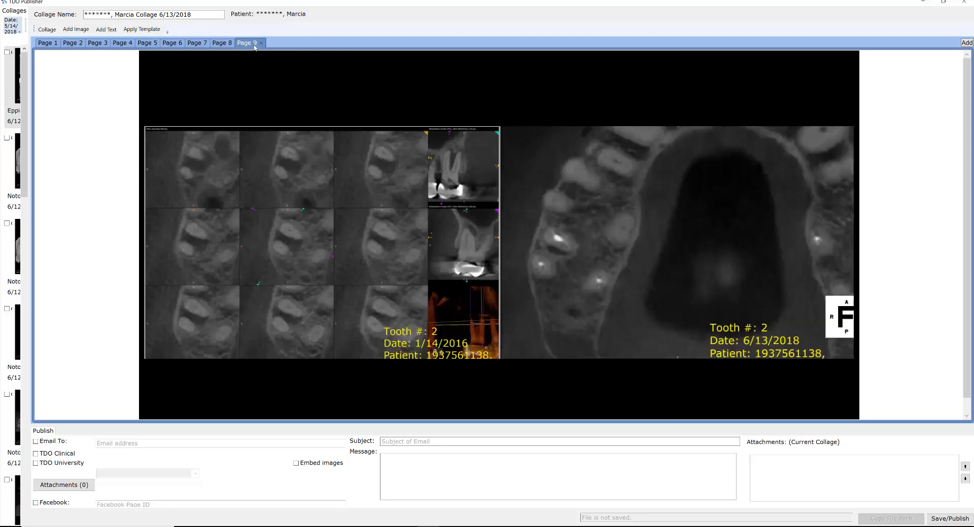
left_click(195, 45)
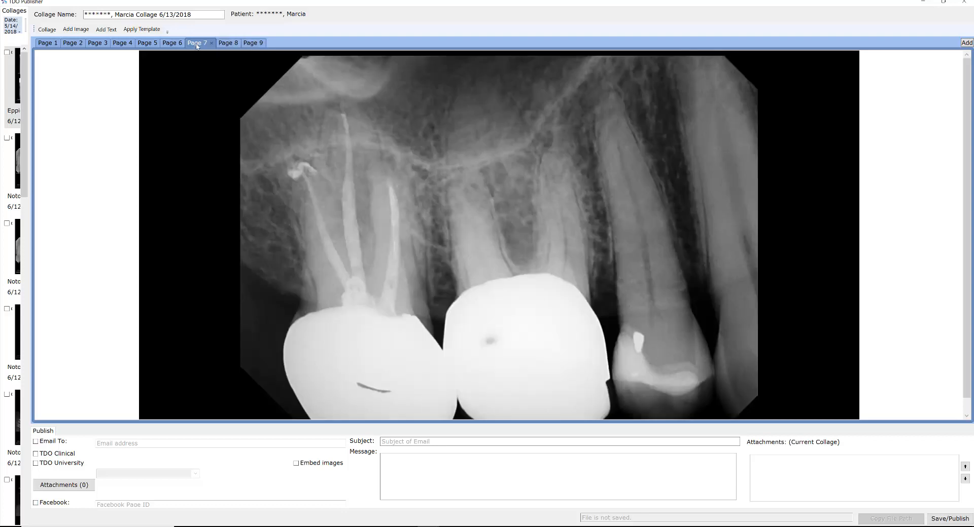
Step: Apply the Two Vertical template to page 7 and the rest of the pages
left_click(147, 29)
left_click(316, 108)
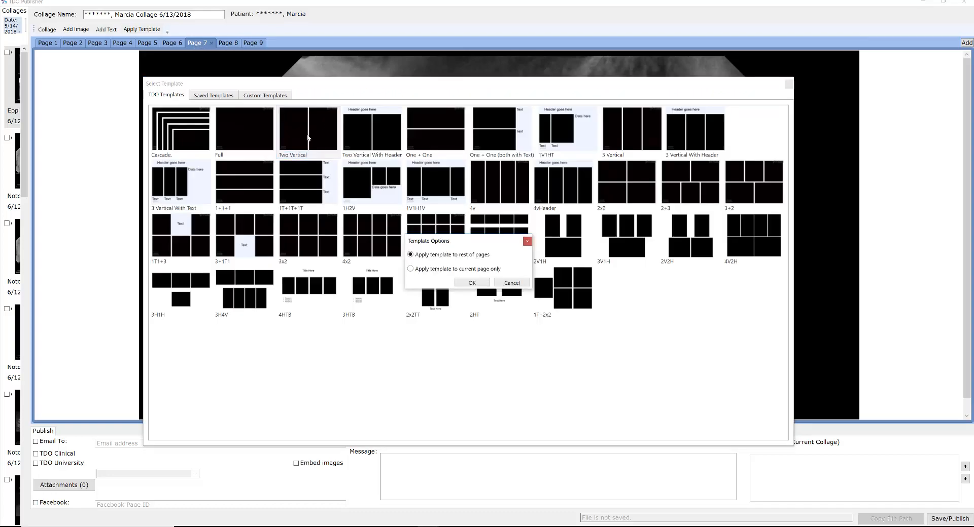
left_click(472, 282)
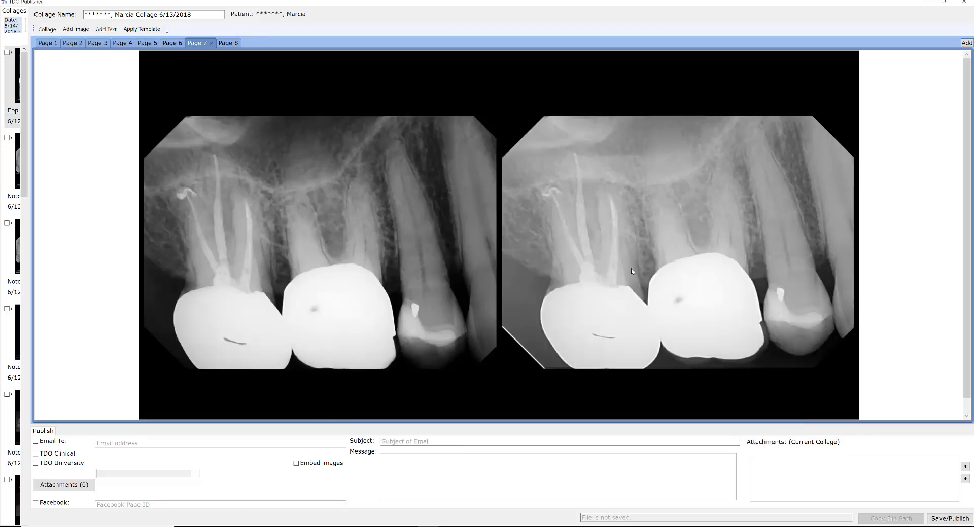
Step: Apply the Full template to page 8 only
left_click(232, 44)
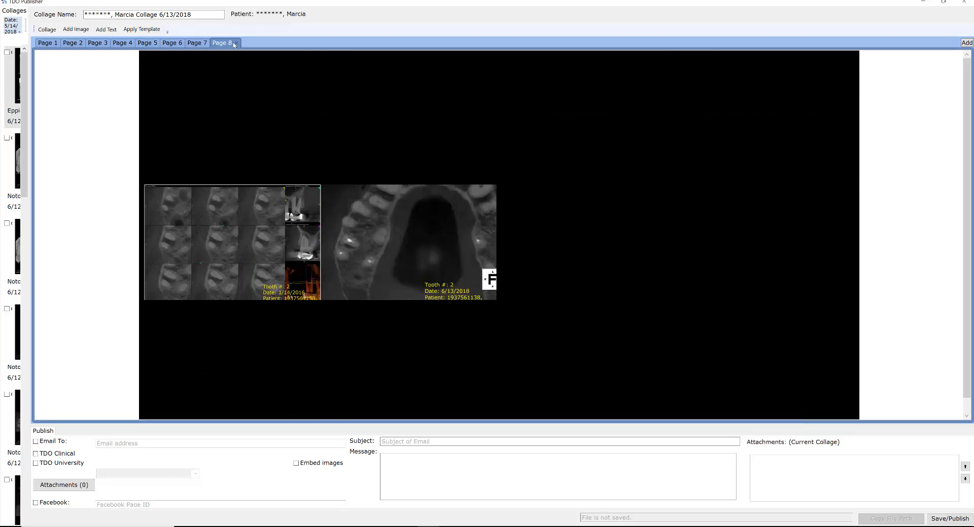
left_click(142, 29)
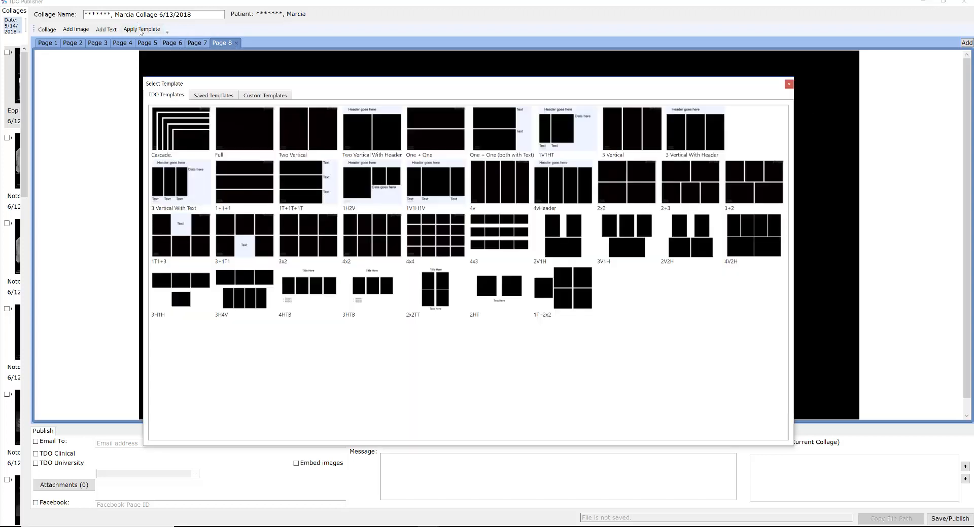
left_click(231, 124)
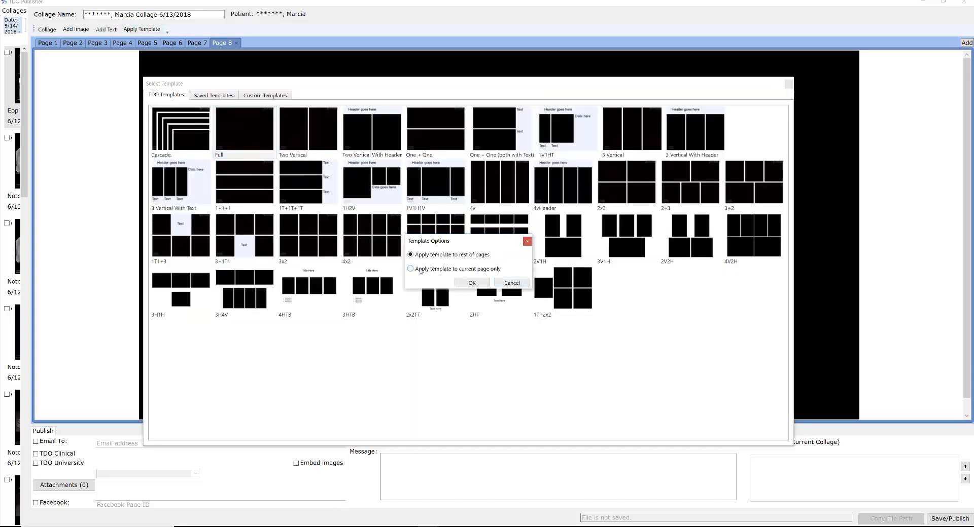
left_click(412, 270)
left_click(482, 287)
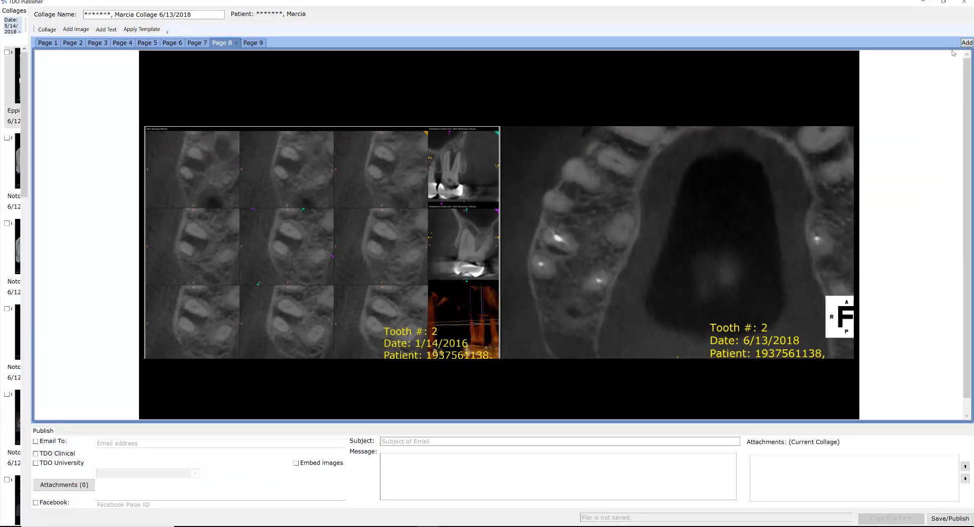
Step: Uncover the Organizer thumbnails and place the photo of the clamped gold crown on the blank page 9
left_click_drag(641, 4, 350, 76)
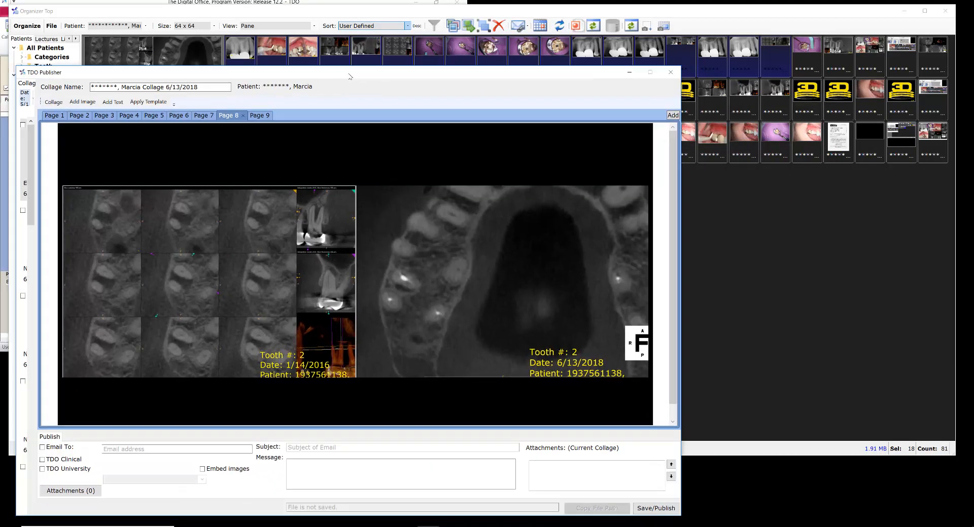
left_click(259, 116)
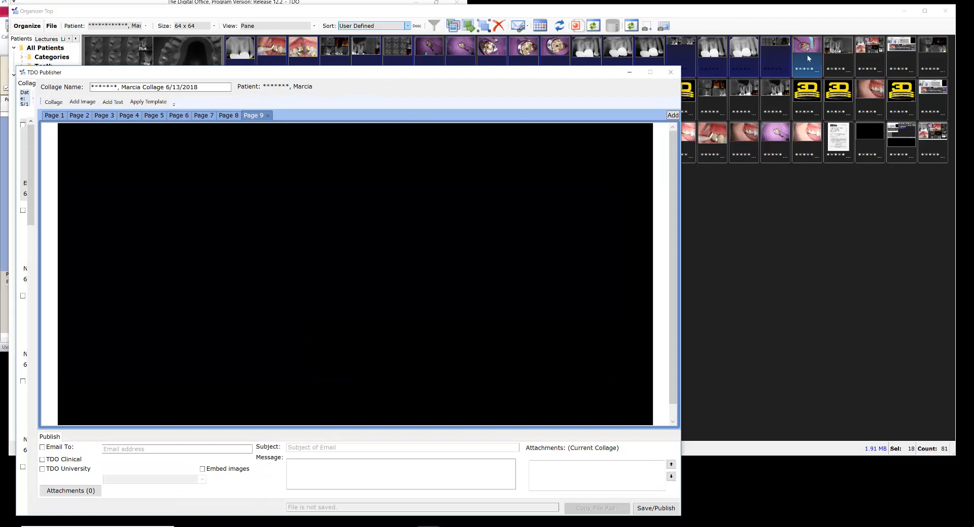
left_click_drag(809, 58, 244, 235)
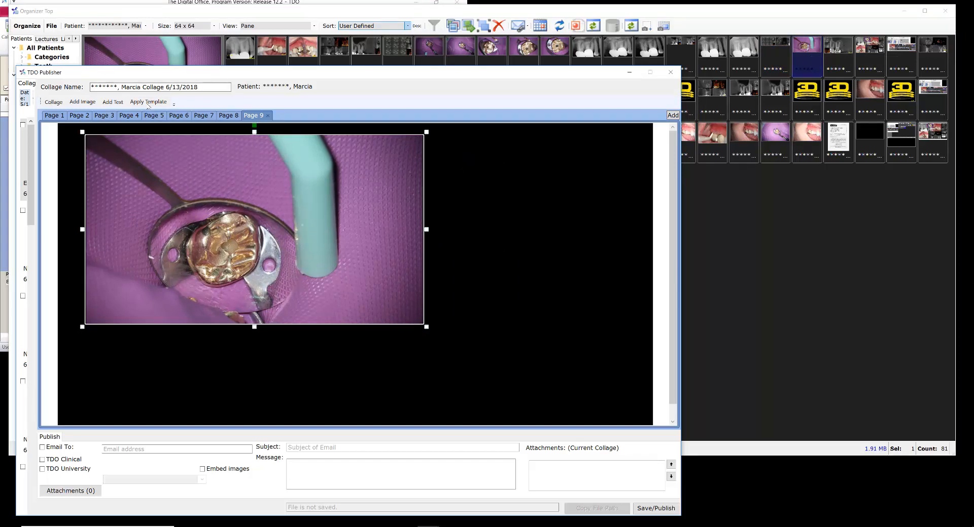
Step: Apply the Full template to page 9, using the option for the rest of the pages
left_click(148, 102)
left_click(244, 127)
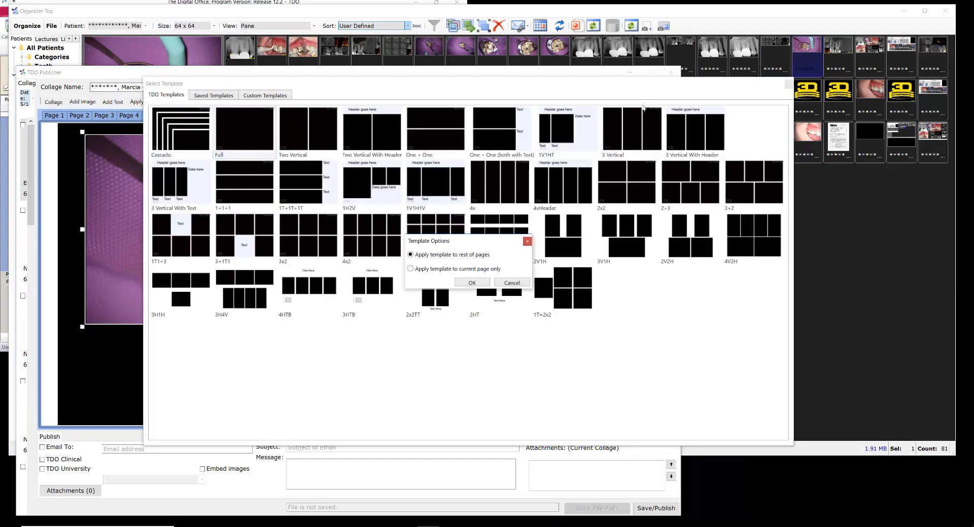
left_click(658, 80)
left_click(471, 283)
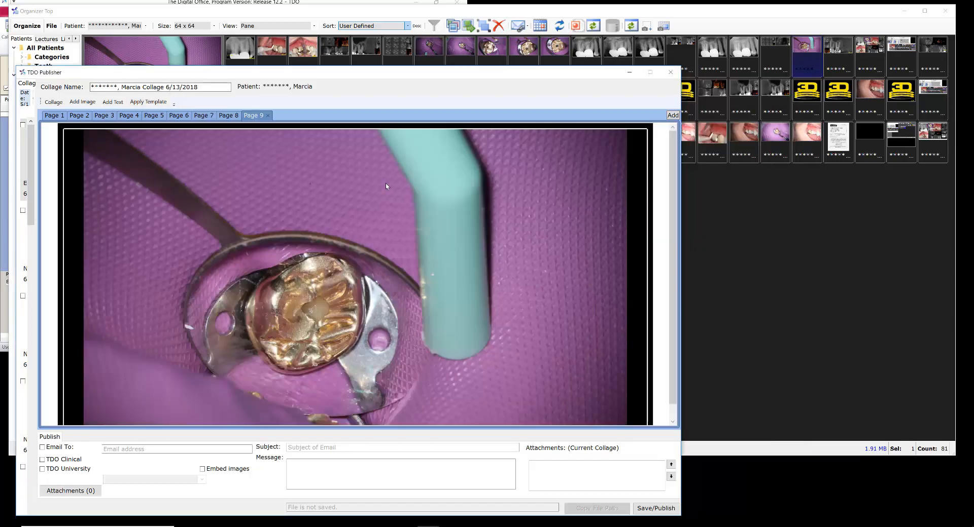
Step: Return to page 1 of the collage and maximize the Publisher window to show the labels under its images
left_click(51, 116)
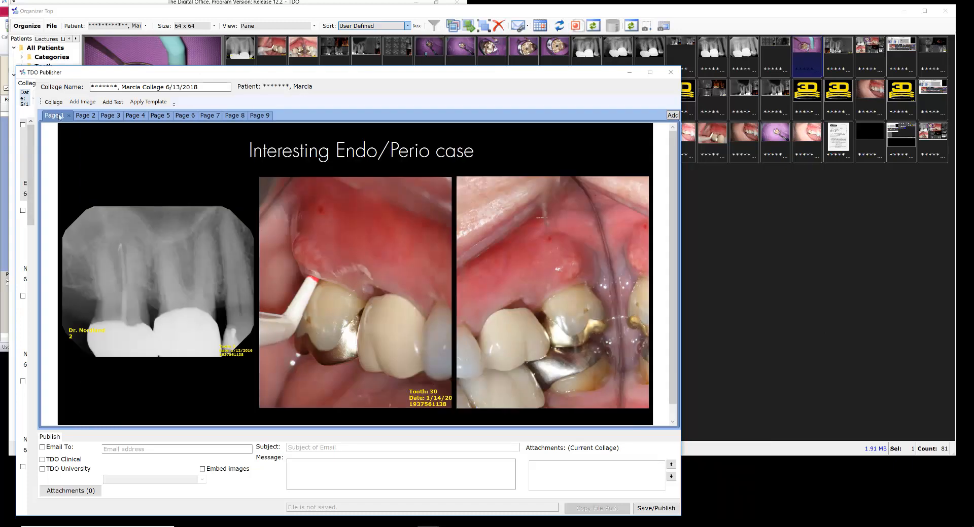
left_click_drag(341, 72, 433, 15)
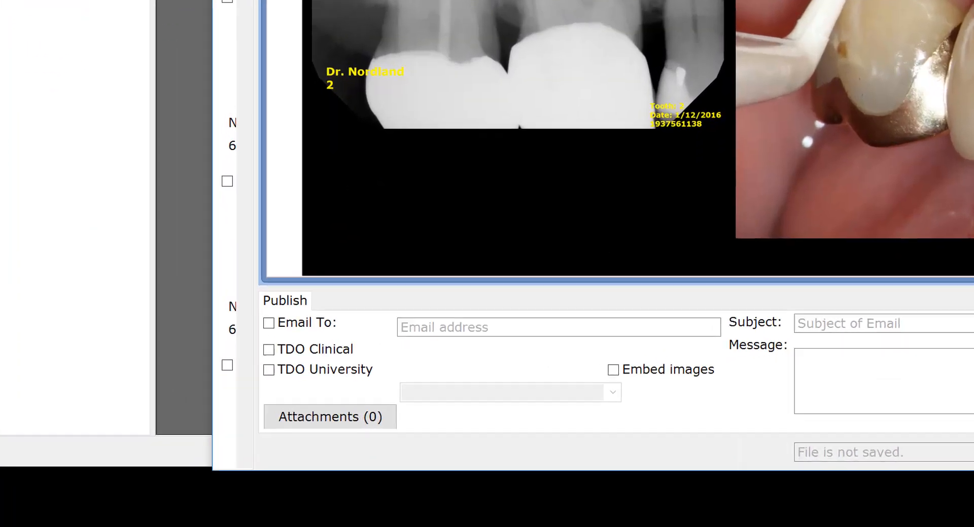
scroll(767, 275, "down", 1)
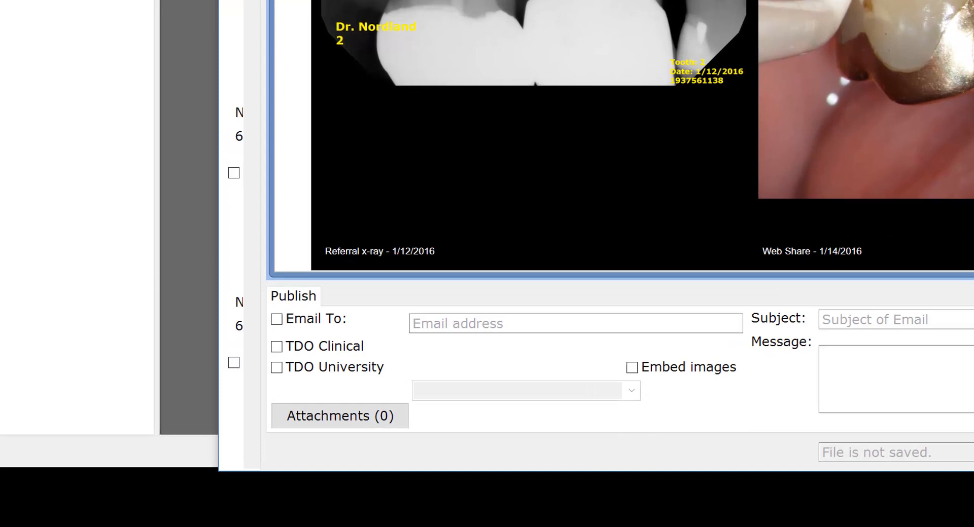
key("super+Up")
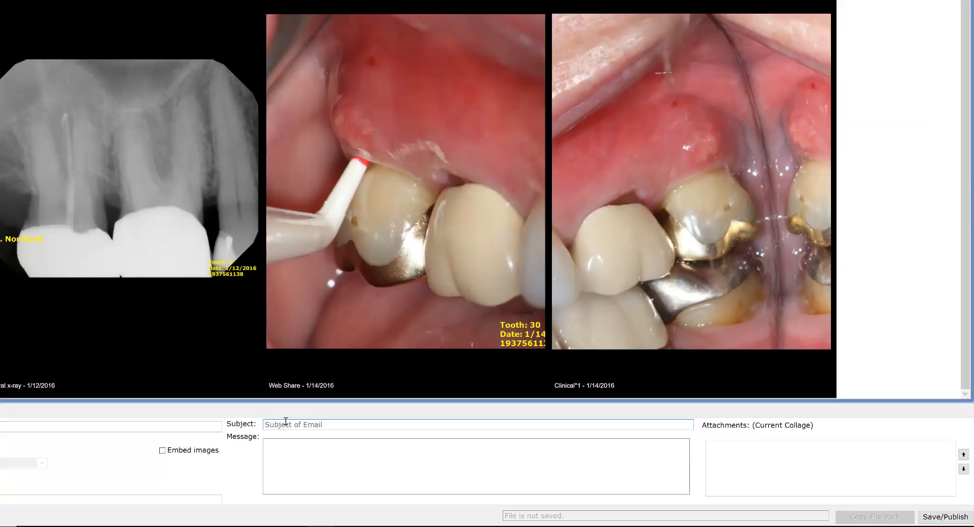
Step: Enter "testing 1" as the e-mail subject and "gfnfgsjfgjfdjghghjmghjgh" as the message
left_click(399, 441)
type("te")
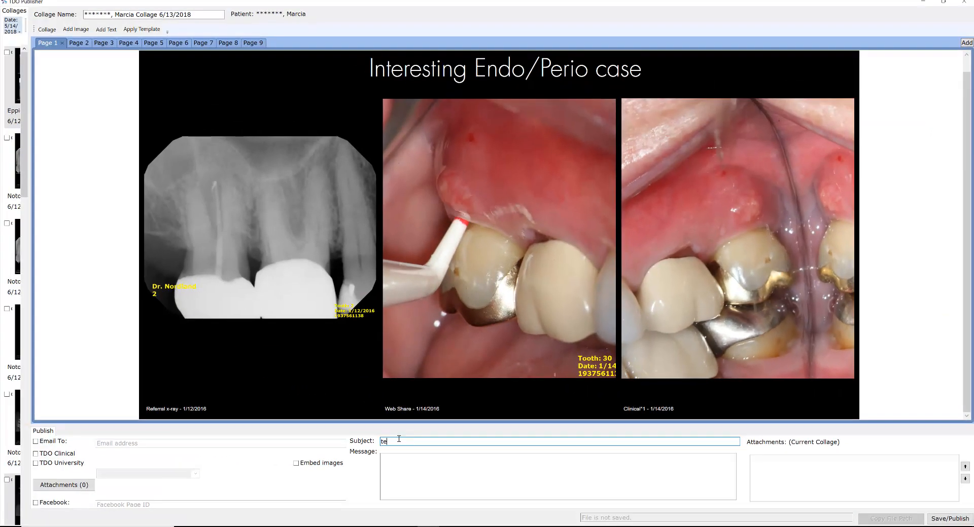
type("sting 1")
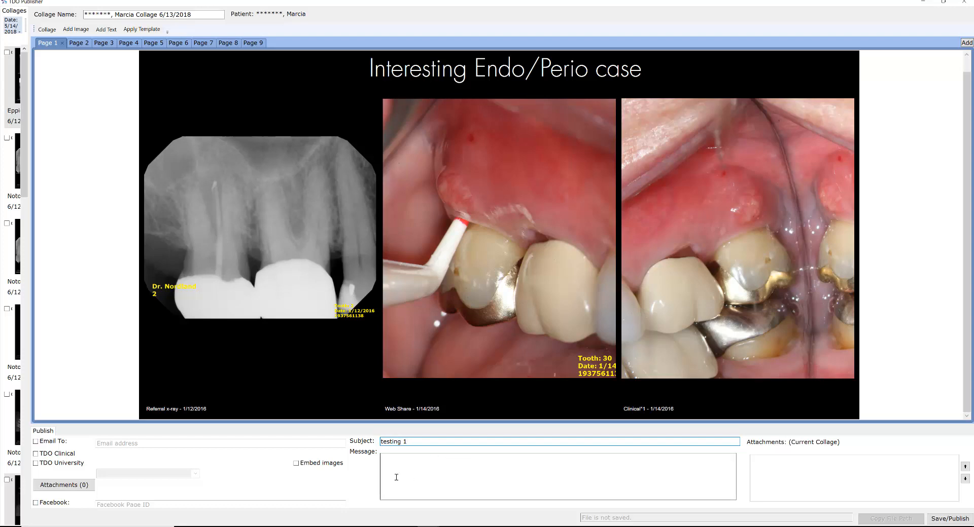
left_click(452, 476)
type("gfnfgsjfgjfdjghghjmghjgh")
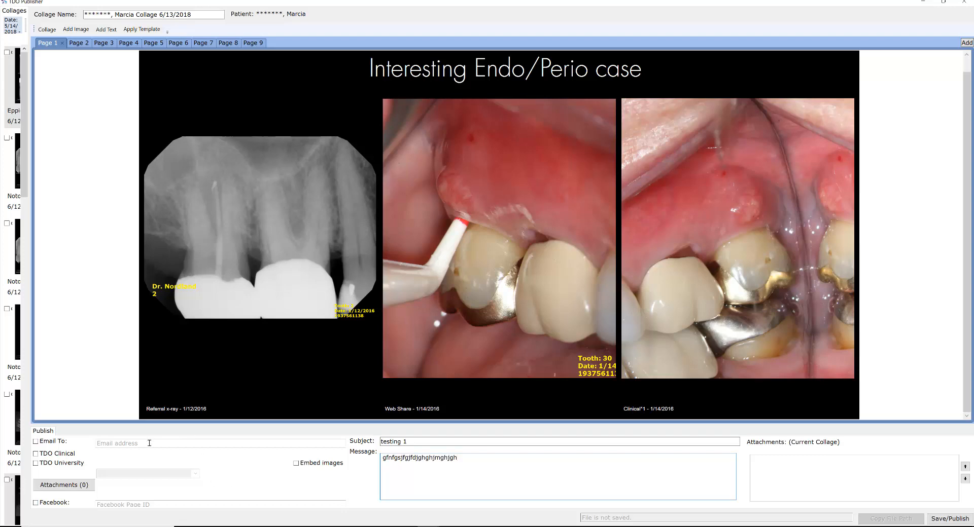
Step: Save and publish the collage by e-mail to the recipient's address, and copy the file paths of its pages
left_click(36, 441)
left_click(936, 519)
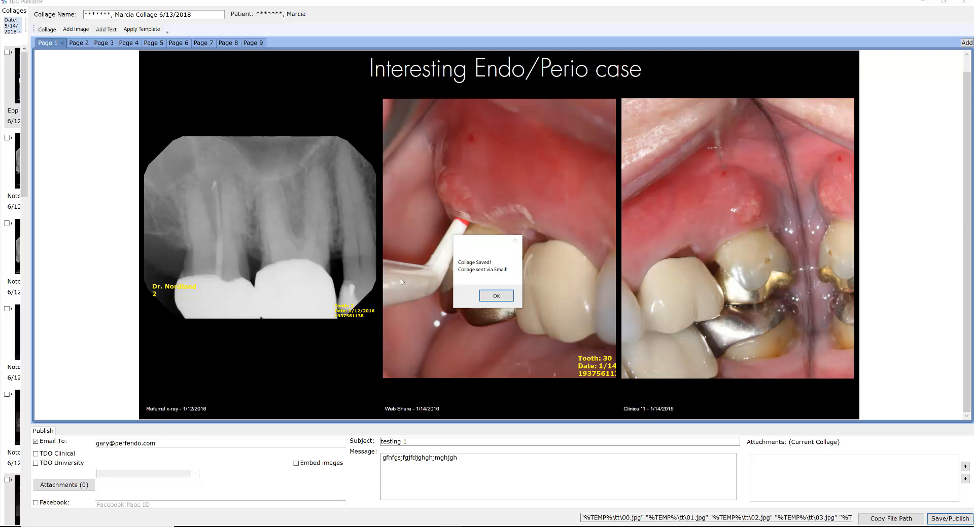
left_click(496, 297)
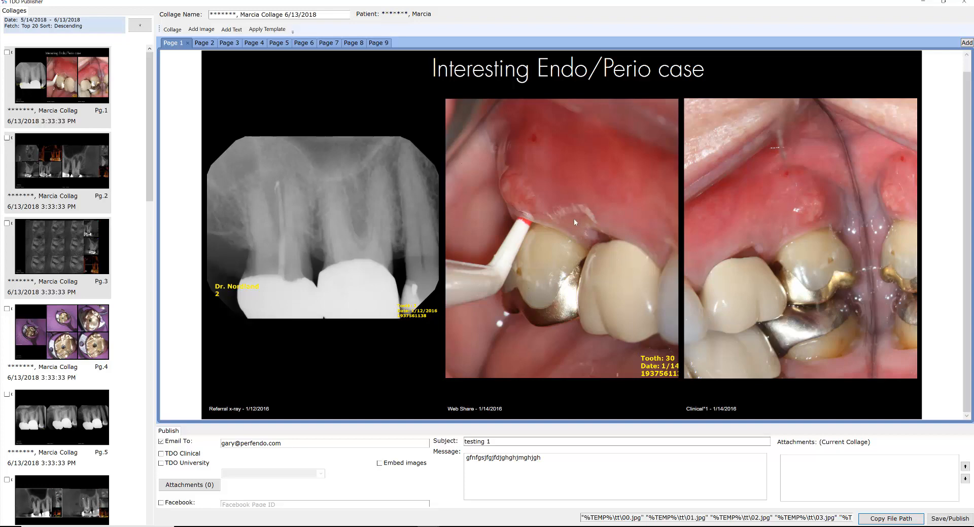
left_click(889, 520)
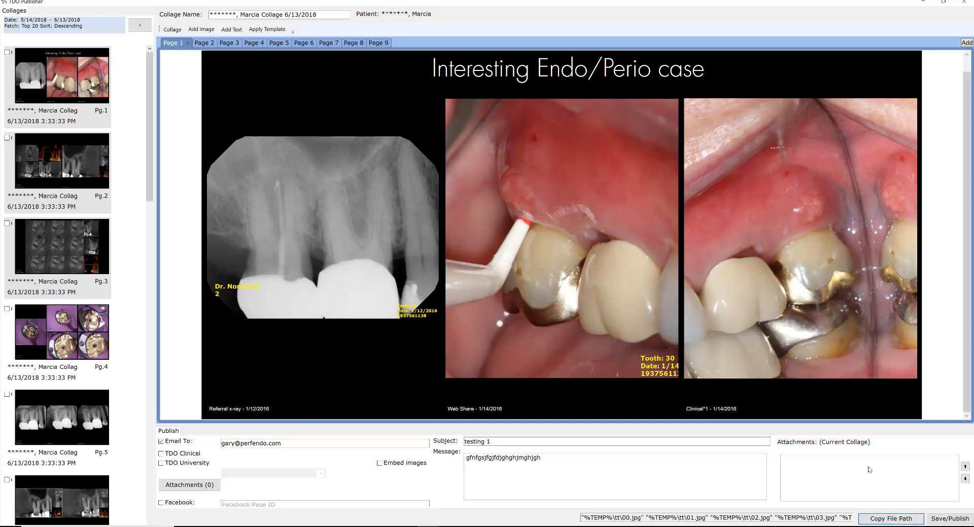